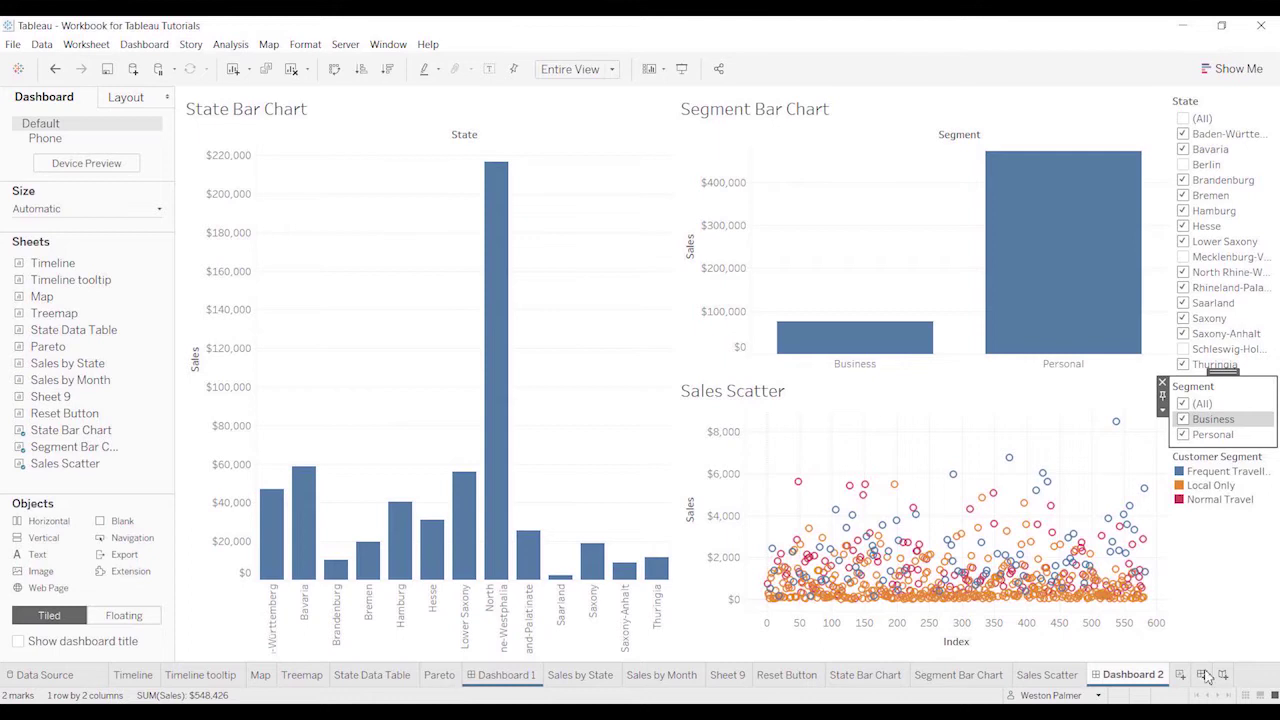
Step: On Dashboard 1, start a performance recording from Help > Settings and Performance
{"action": "left_click", "coordinate": [503, 676]}
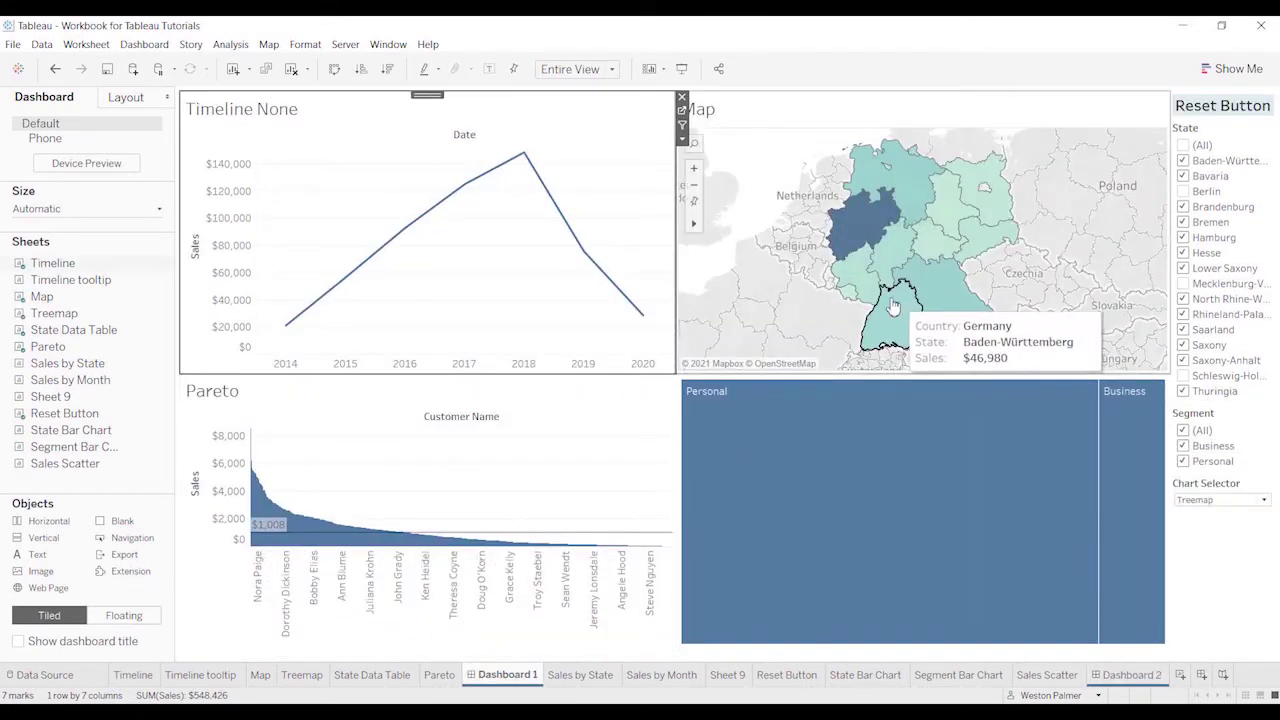
{"action": "left_click", "coordinate": [430, 45]}
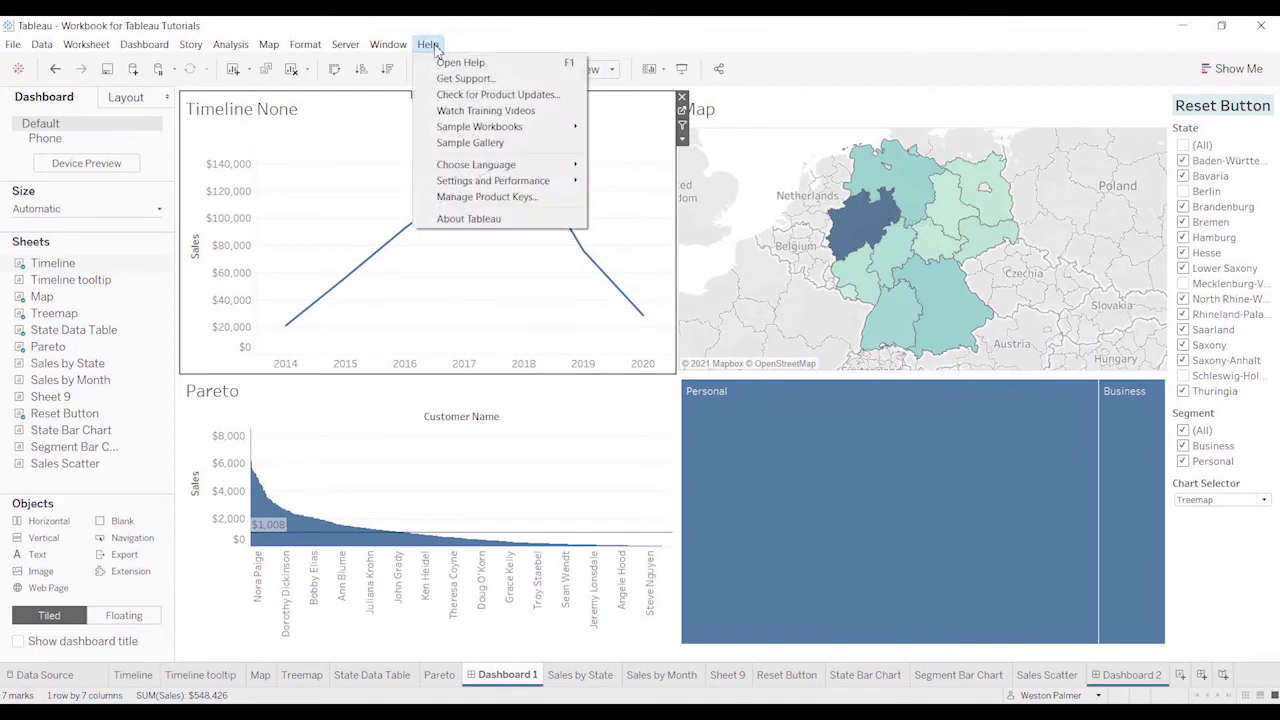
{"action": "mouse_move", "coordinate": [498, 184]}
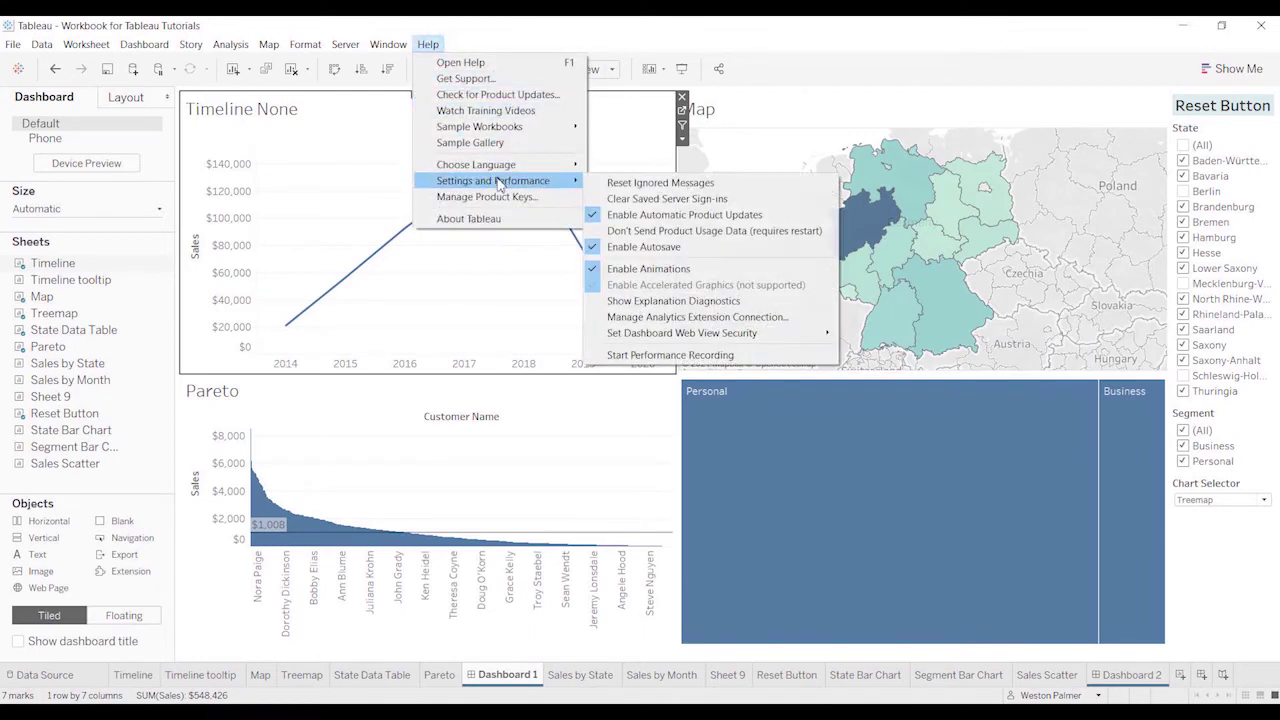
{"action": "left_click", "coordinate": [755, 356]}
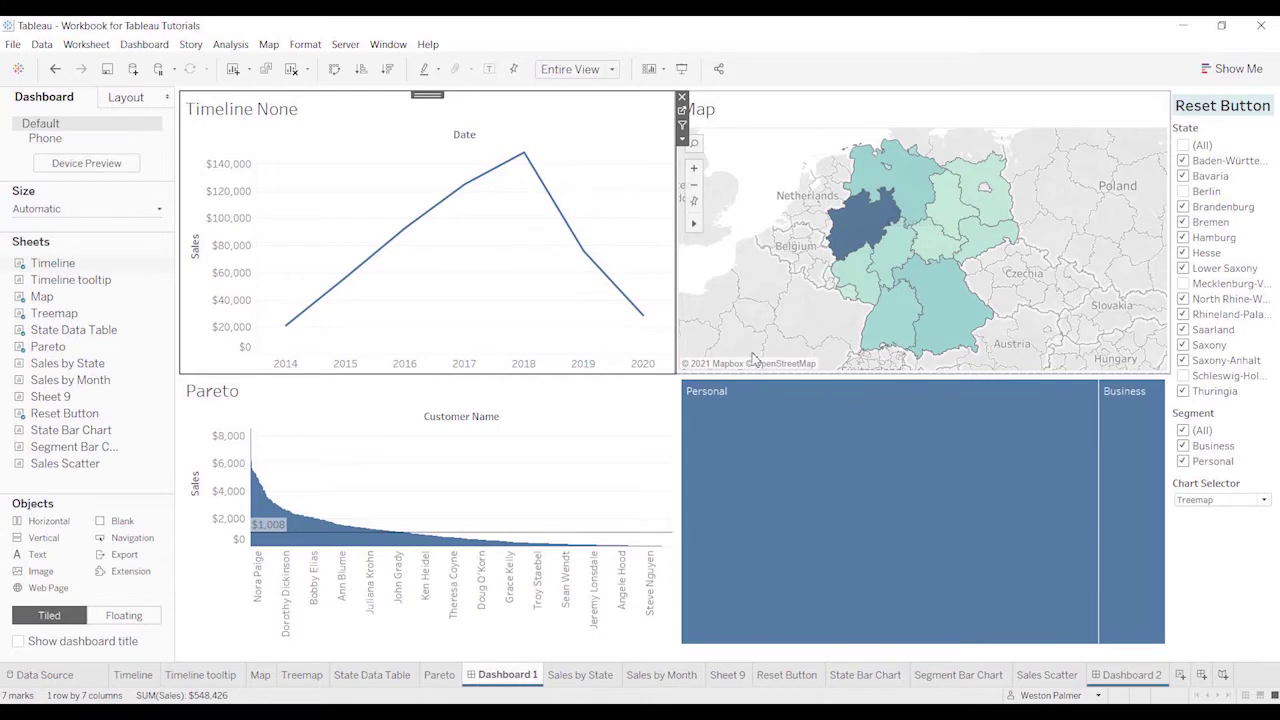
Step: Exclude Saarland, Saxony-Anhalt and the Business segment, and switch the chart selector to Data Table
{"action": "left_click", "coordinate": [1183, 330]}
{"action": "left_click", "coordinate": [1183, 361]}
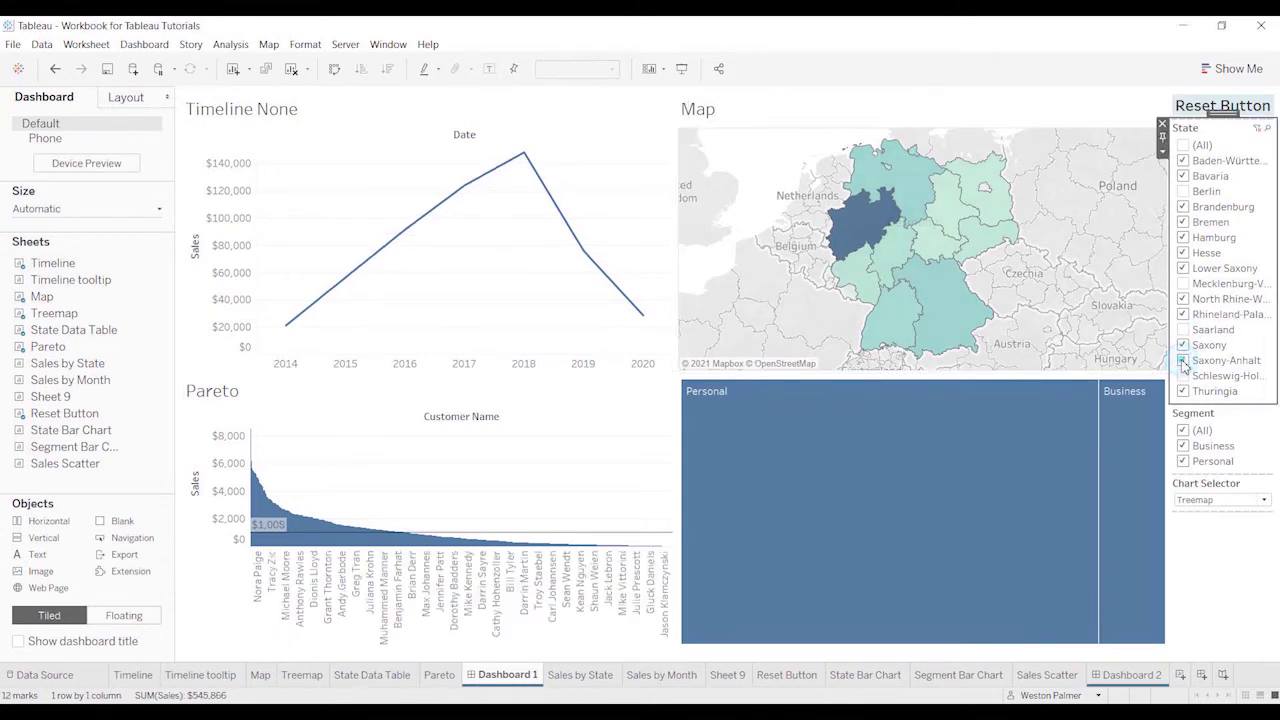
{"action": "left_click", "coordinate": [1264, 499]}
{"action": "left_click", "coordinate": [1238, 530]}
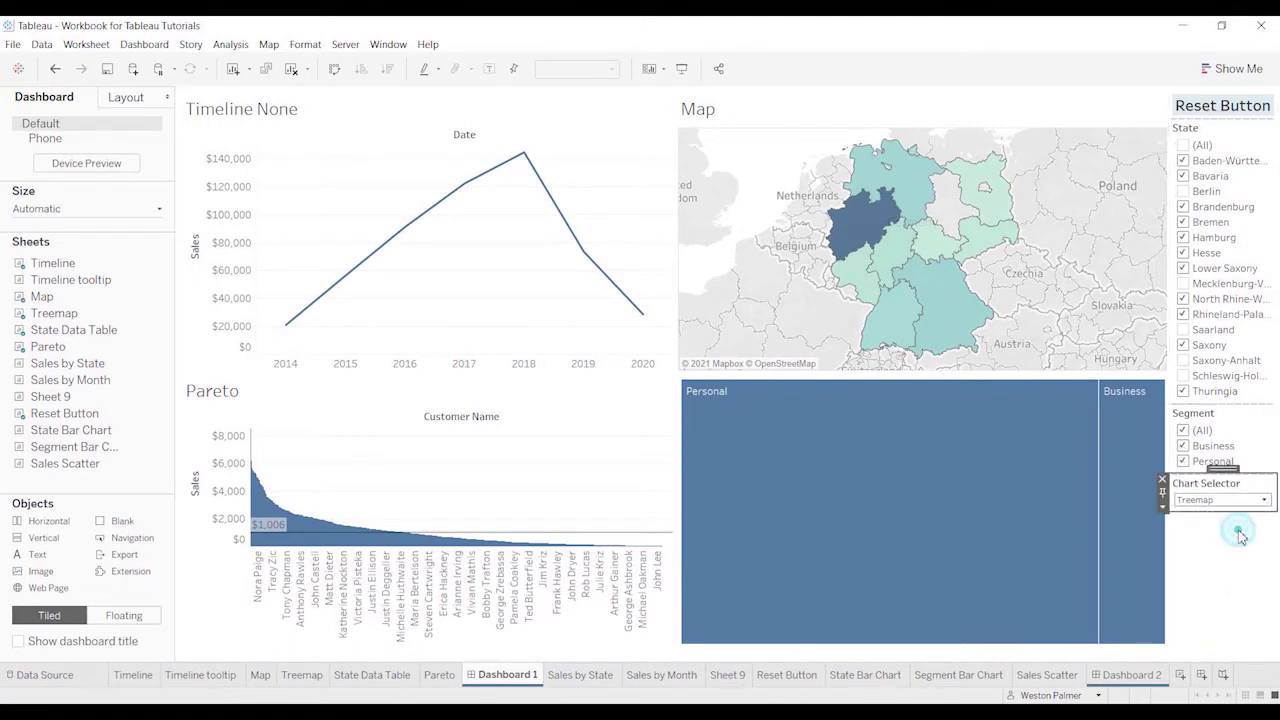
{"action": "left_click", "coordinate": [1184, 447]}
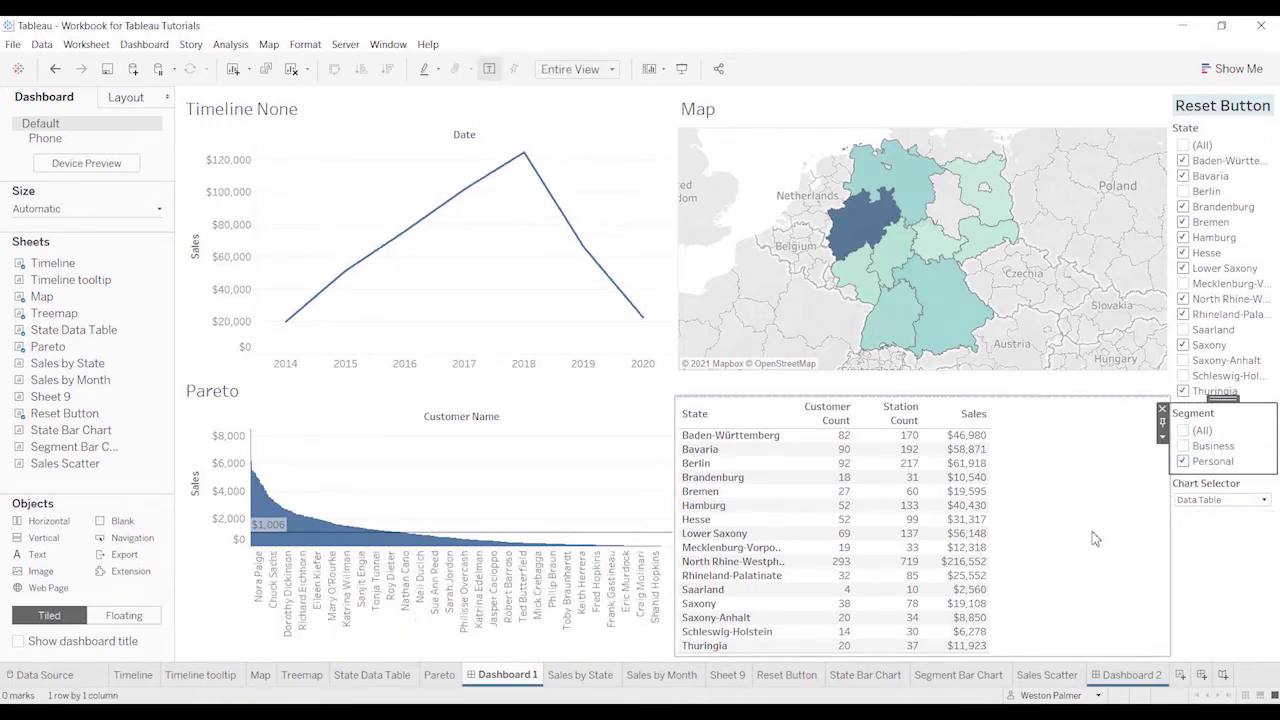
Step: Stop the performance recording through Help > Settings and Performance to open its results
{"action": "left_click", "coordinate": [427, 45]}
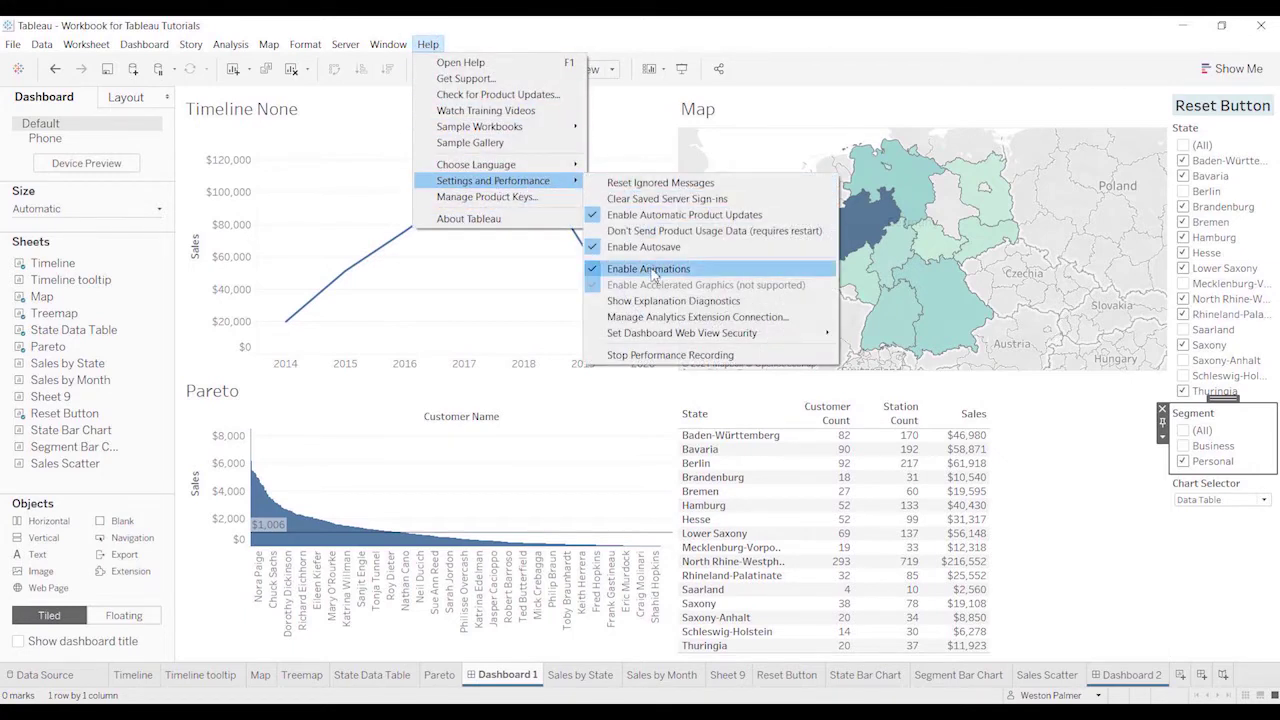
{"action": "left_click", "coordinate": [681, 356]}
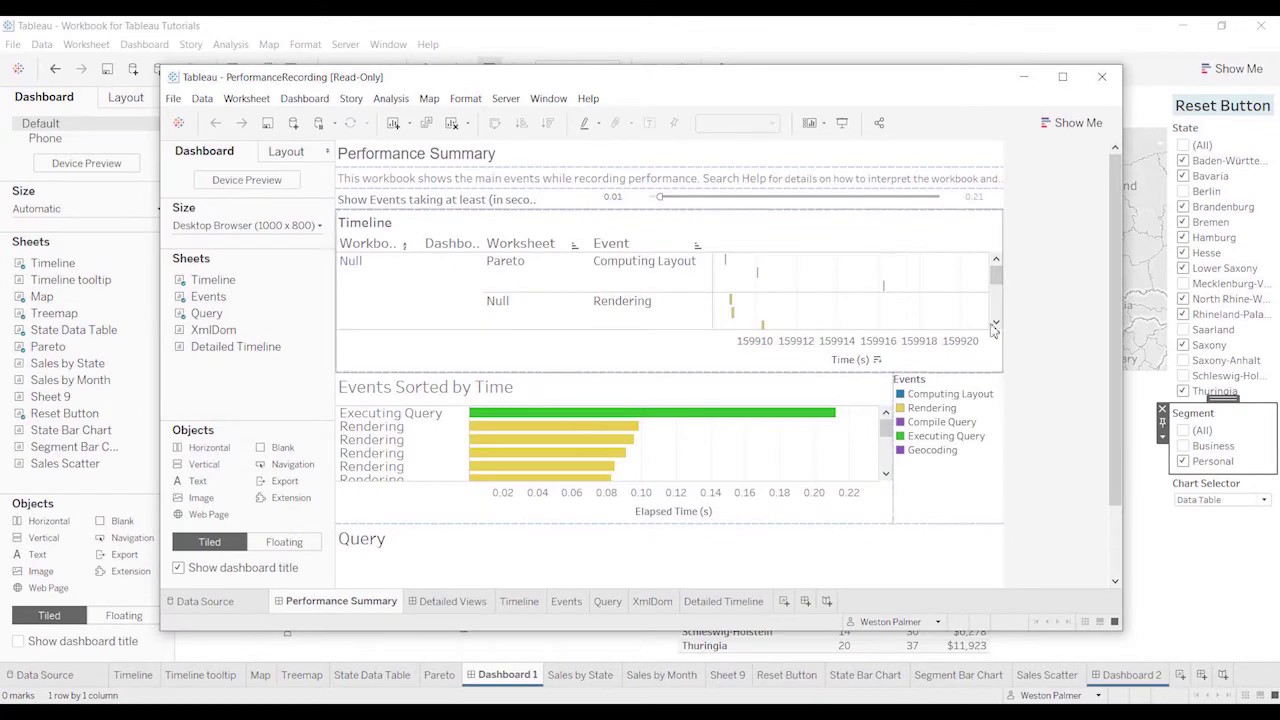
Step: Maximize the PerformanceRecording window and review the Performance Summary's ranked events
{"action": "left_click", "coordinate": [1063, 77]}
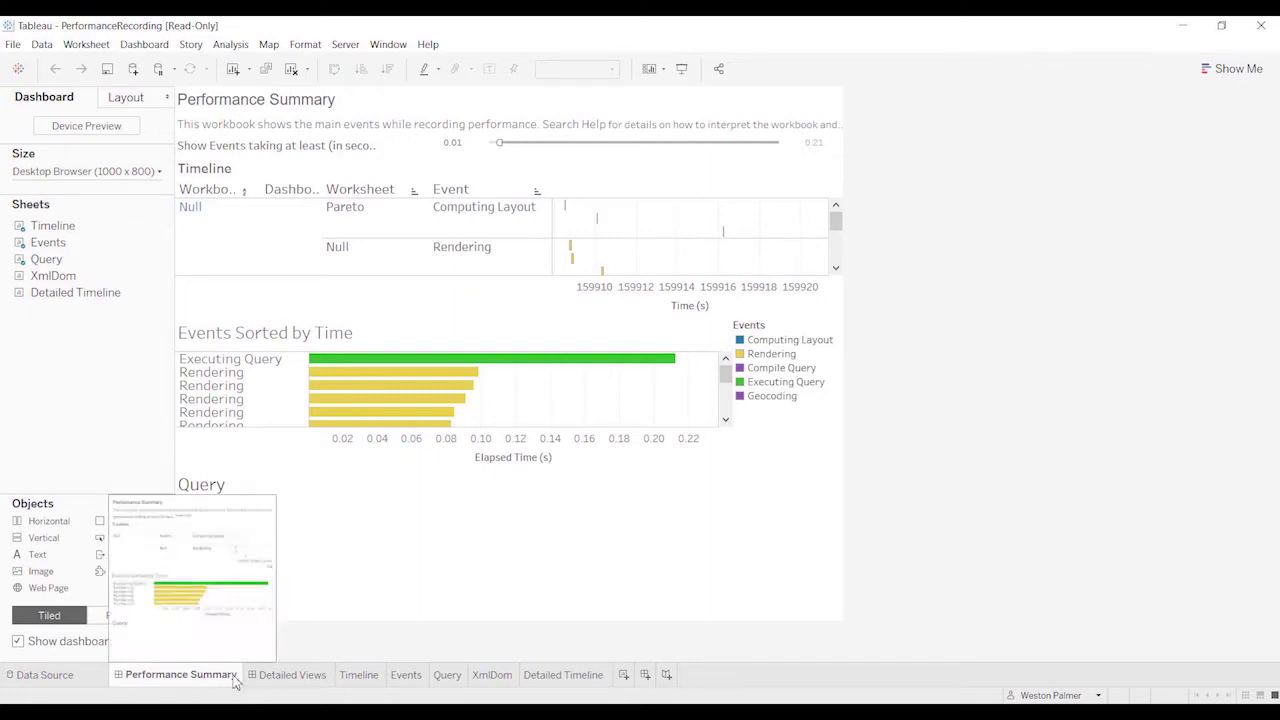
{"action": "mouse_move", "coordinate": [290, 689]}
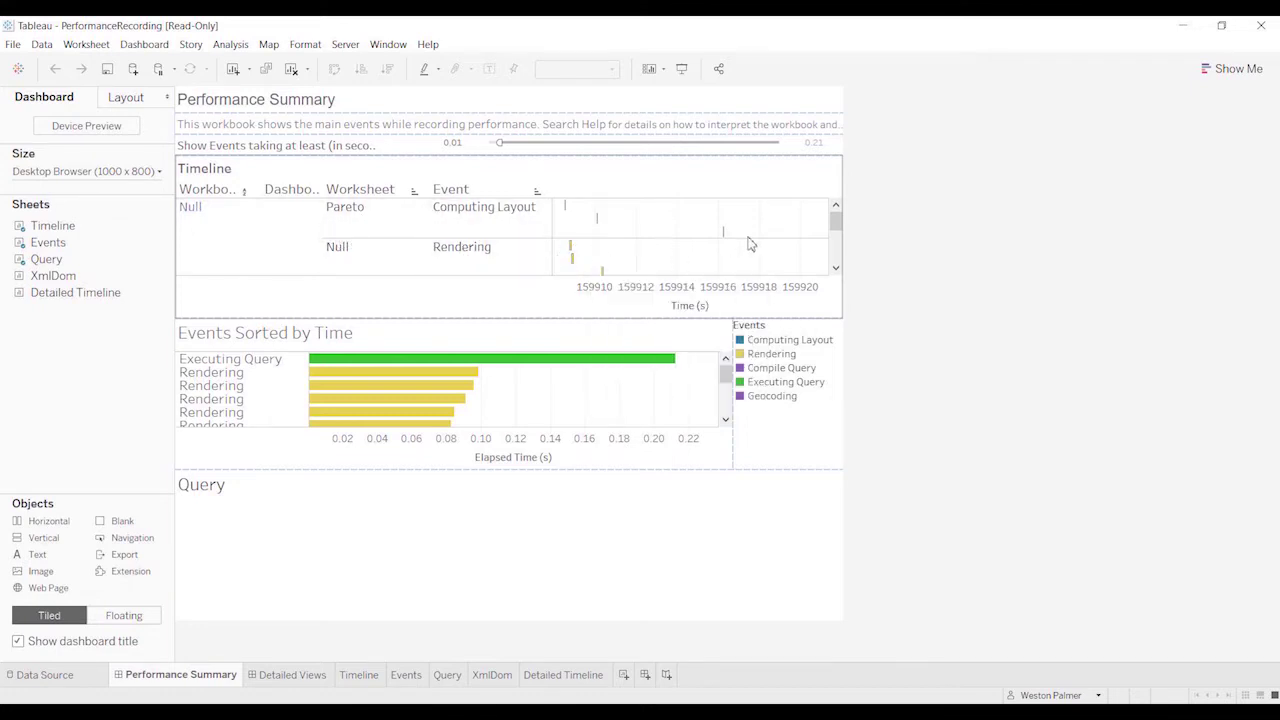
{"action": "mouse_move", "coordinate": [572, 248]}
Step: Scroll the Timeline rows and the Events Sorted by Time list down to the shortest events
{"action": "left_click", "coordinate": [838, 228]}
{"action": "left_click_drag", "start_coordinate": [838, 228], "coordinate": [838, 272]}
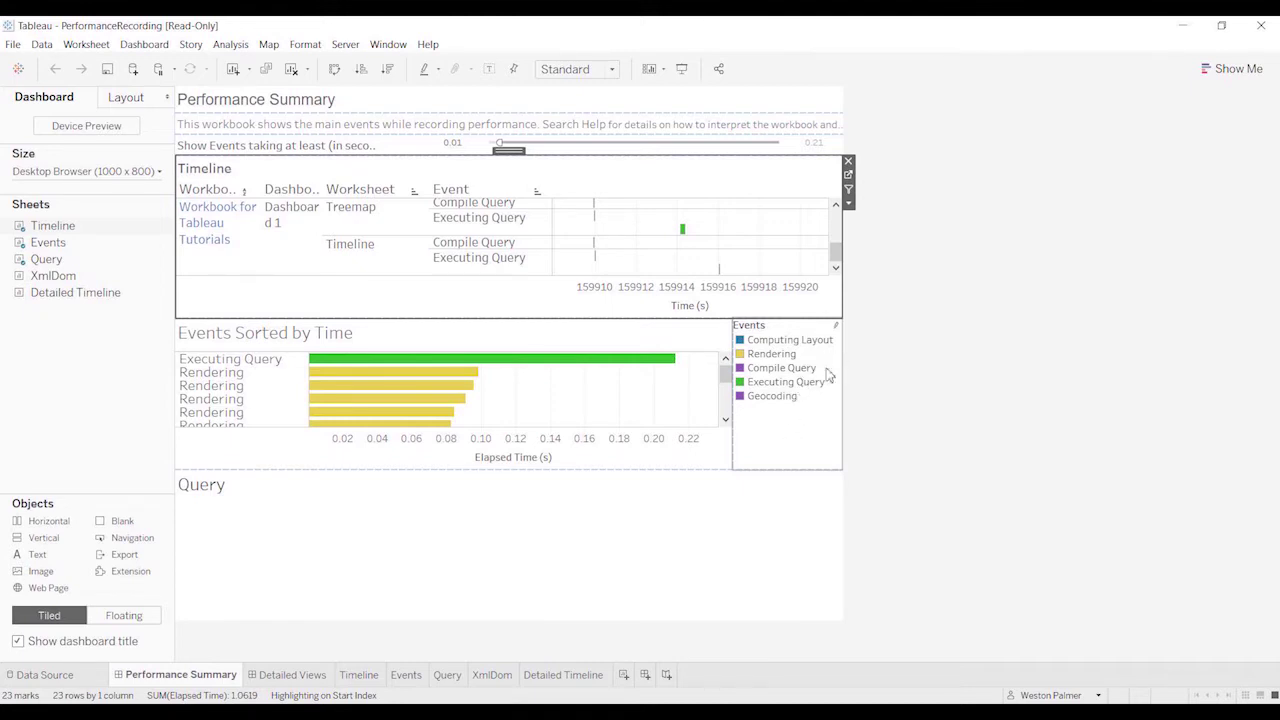
{"action": "left_click", "coordinate": [722, 389]}
{"action": "left_click", "coordinate": [720, 388]}
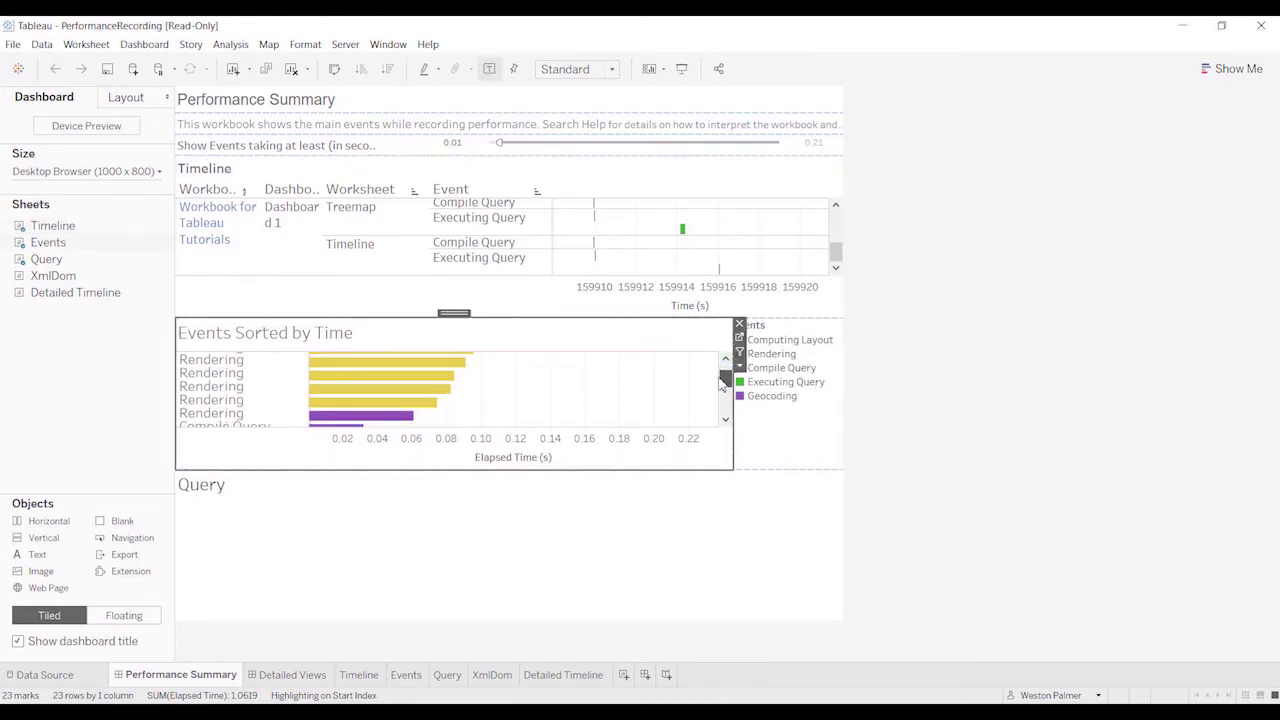
{"action": "scroll", "coordinate": [718, 388], "scroll_direction": "down", "scroll_amount": 1}
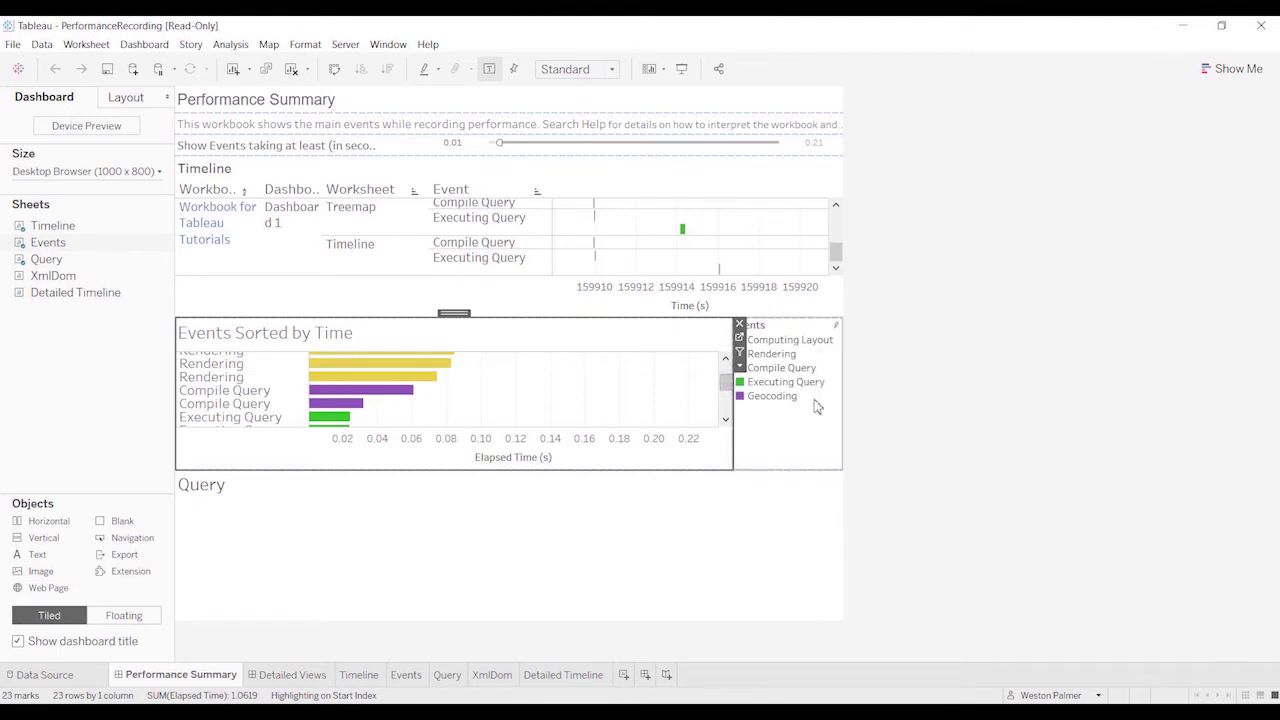
{"action": "left_click", "coordinate": [727, 383]}
{"action": "left_click_drag", "start_coordinate": [727, 383], "coordinate": [727, 397]}
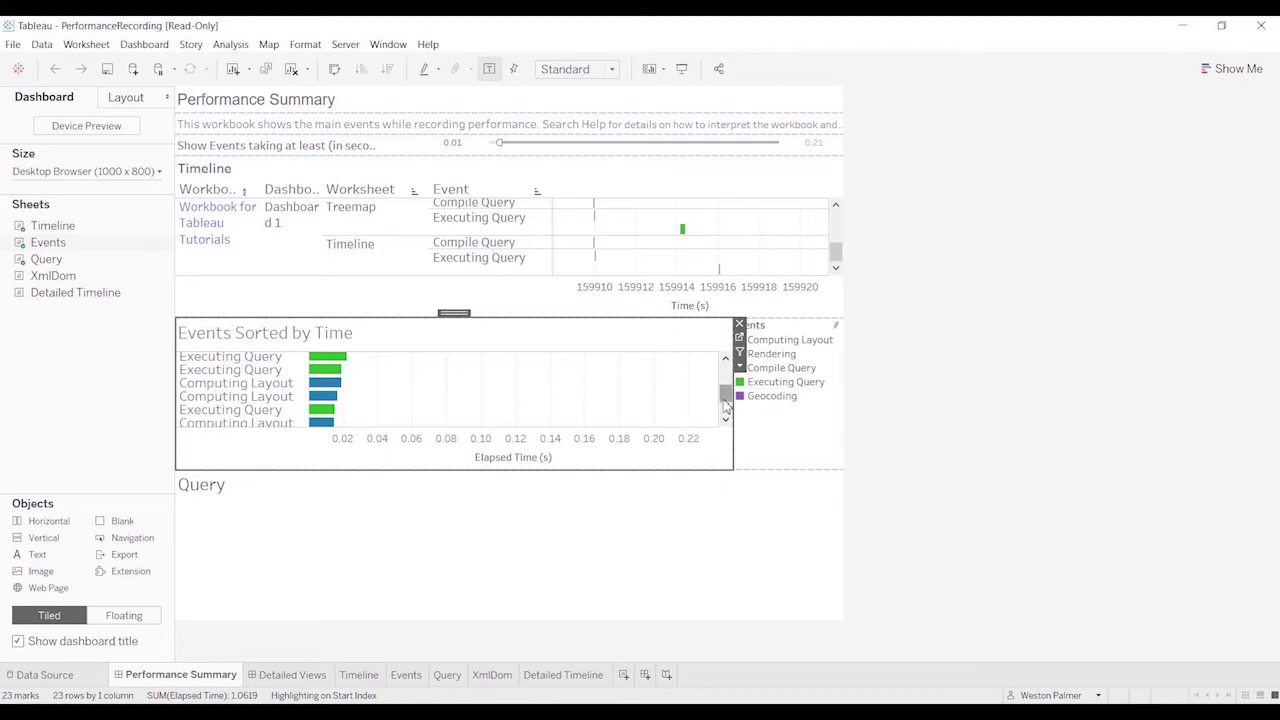
Step: Scroll the events list to the top and show the SQL of the 0.21 s Treemap Executing Query
{"action": "left_click", "coordinate": [971, 383]}
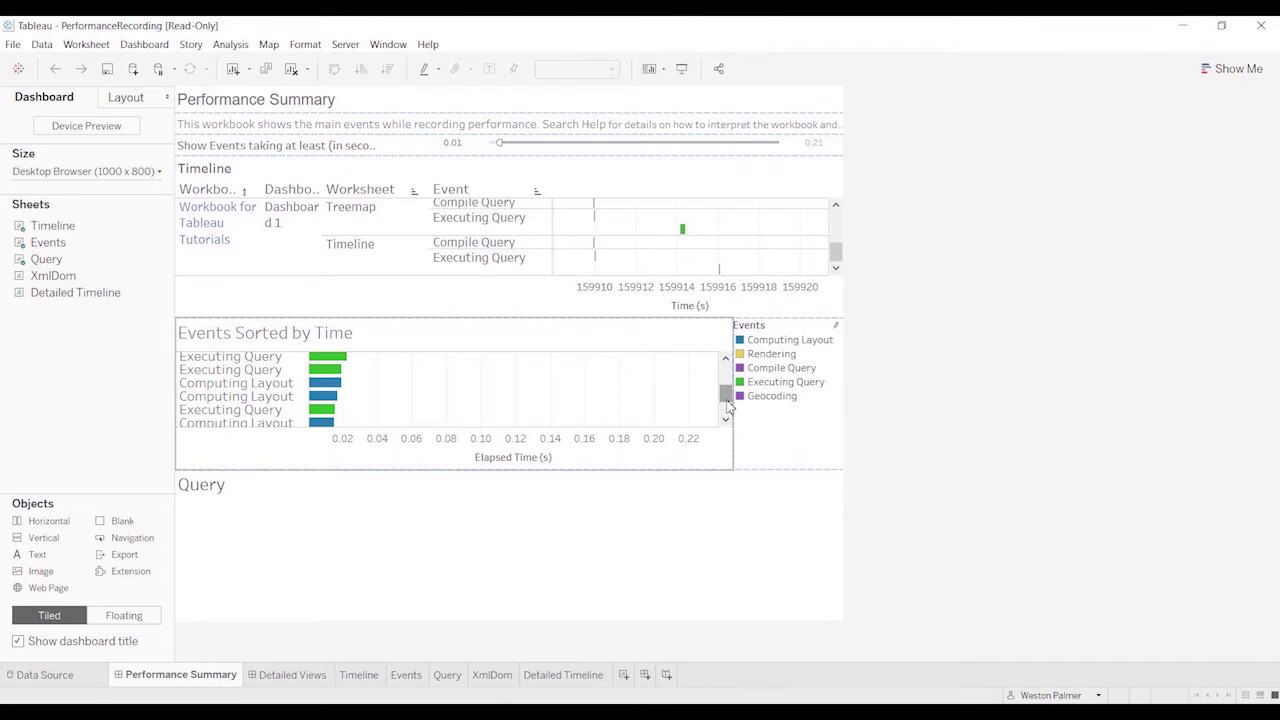
{"action": "left_click_drag", "start_coordinate": [728, 407], "coordinate": [726, 383]}
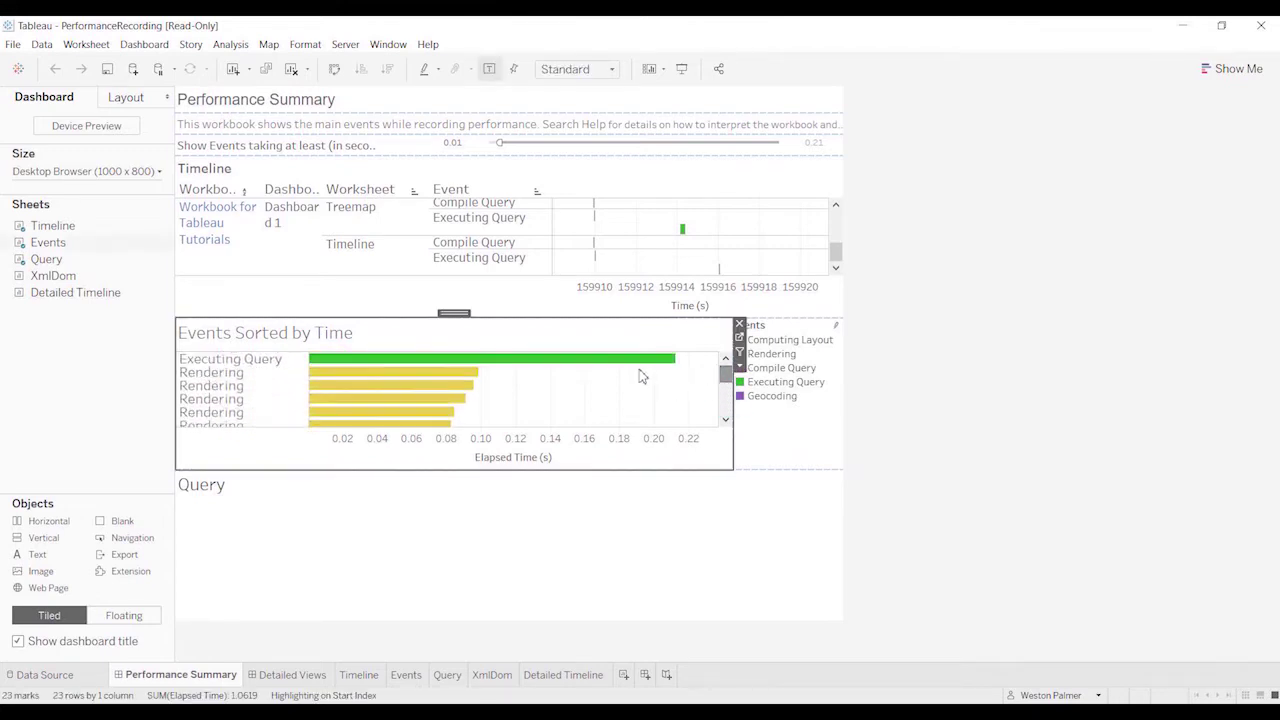
{"action": "mouse_move", "coordinate": [462, 374]}
{"action": "left_click", "coordinate": [543, 370]}
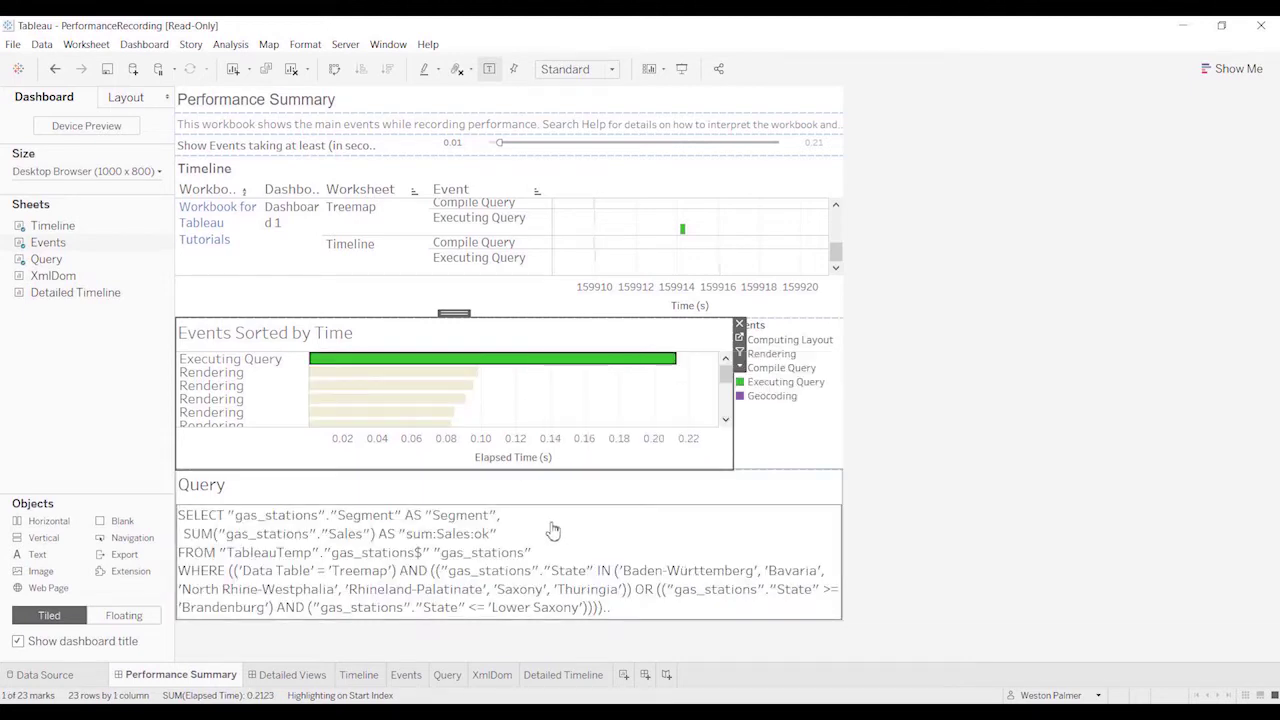
{"action": "mouse_move", "coordinate": [594, 370]}
{"action": "left_click", "coordinate": [638, 690]}
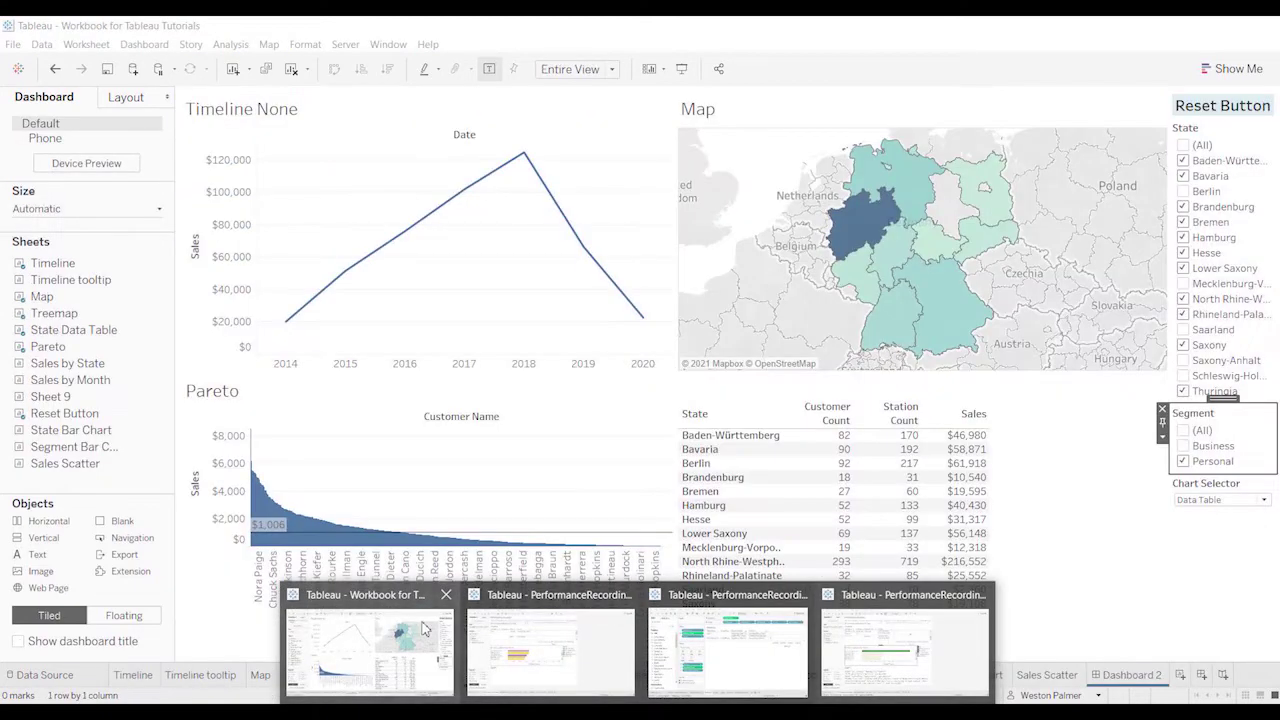
{"action": "left_click", "coordinate": [422, 628]}
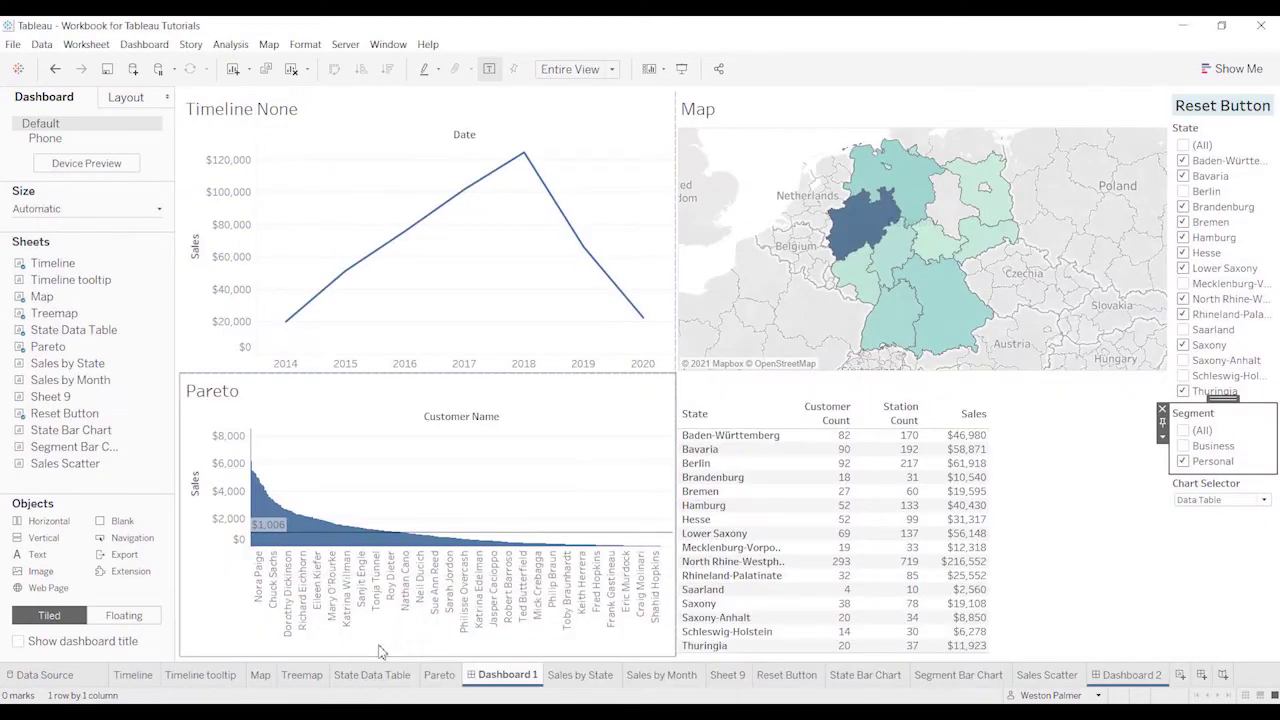
{"action": "left_click", "coordinate": [301, 675]}
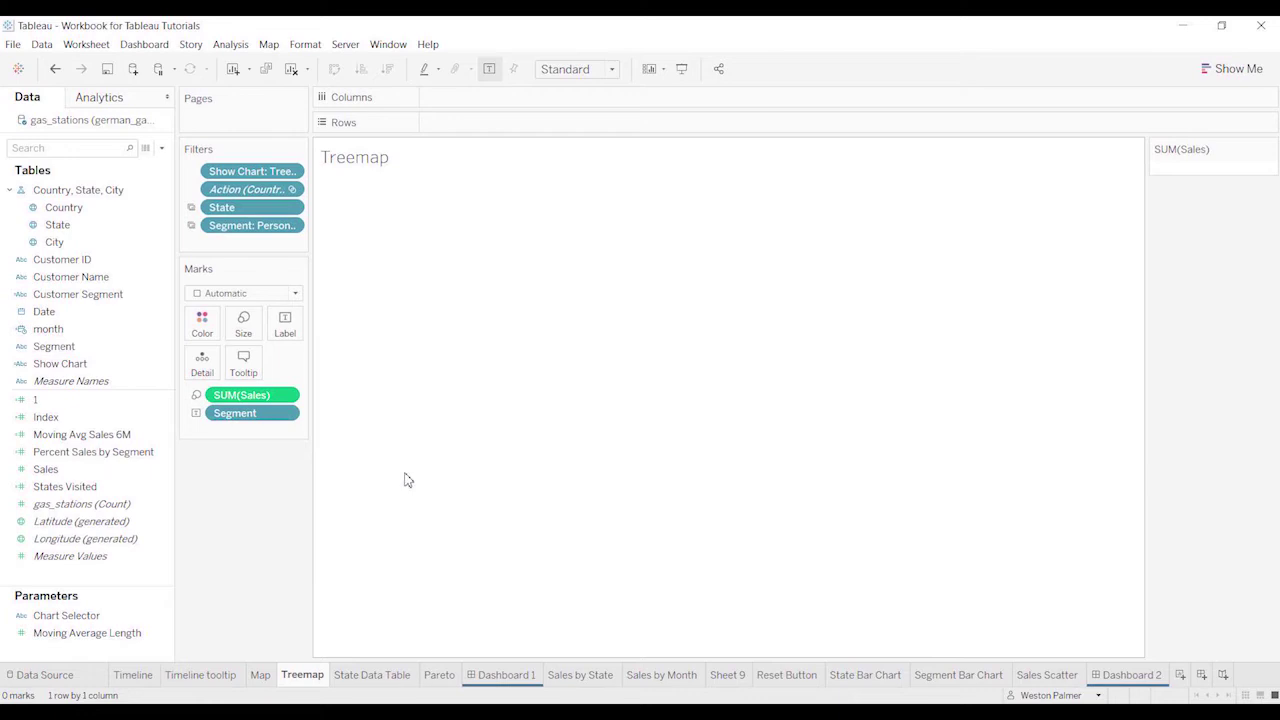
{"action": "mouse_move", "coordinate": [622, 700]}
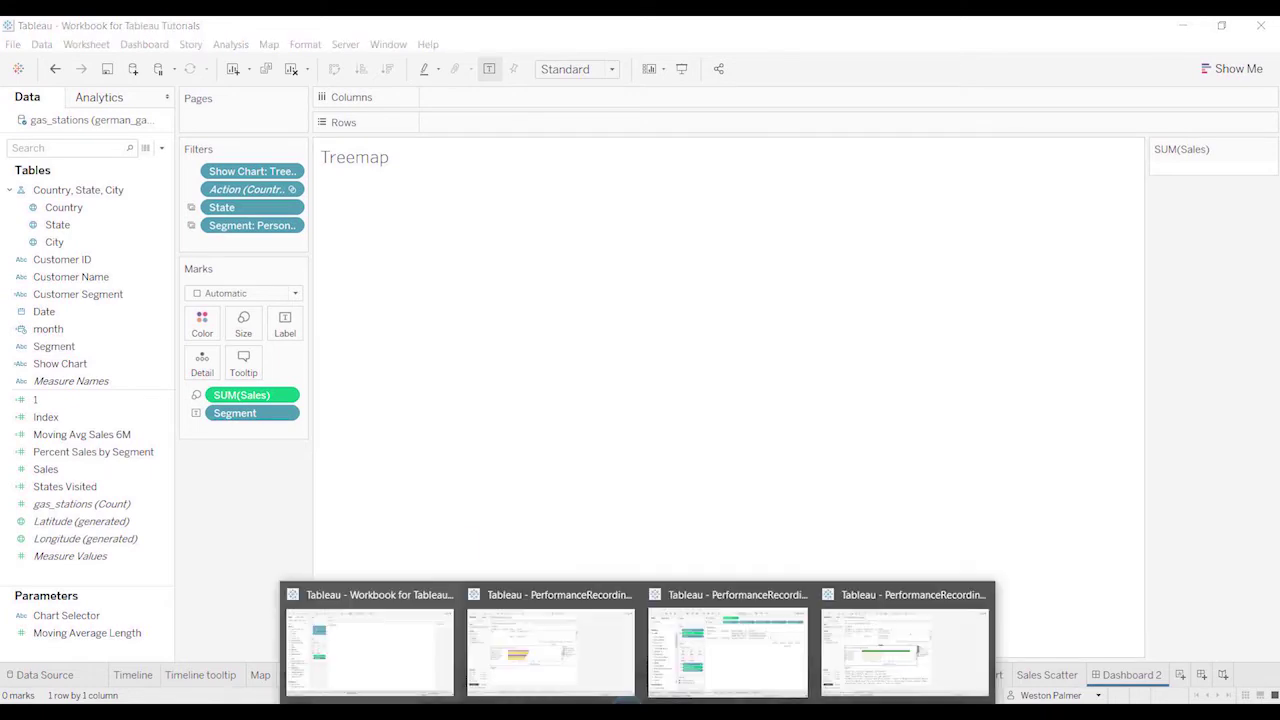
{"action": "left_click", "coordinate": [886, 688]}
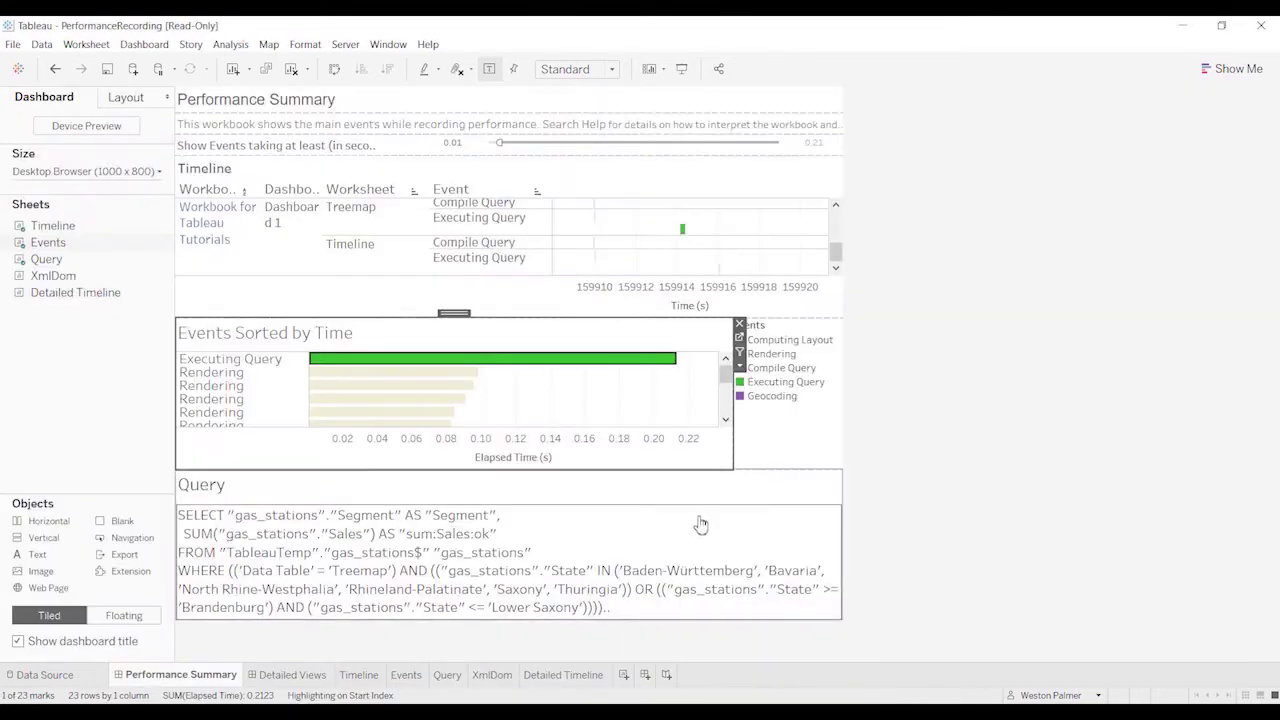
Step: On the Timeline sheet, move Start Index to the front of Rows and inspect the Treemap Executing Query bar
{"action": "left_click", "coordinate": [356, 675]}
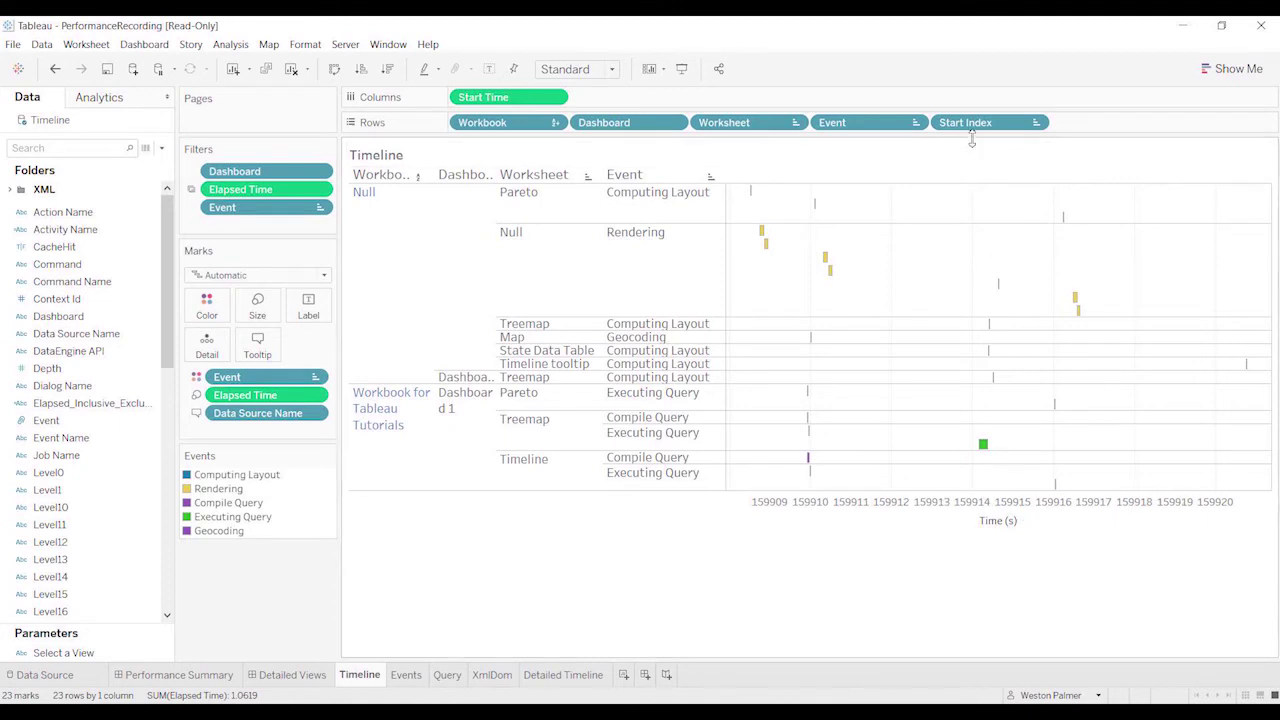
{"action": "left_click_drag", "start_coordinate": [983, 130], "coordinate": [476, 130]}
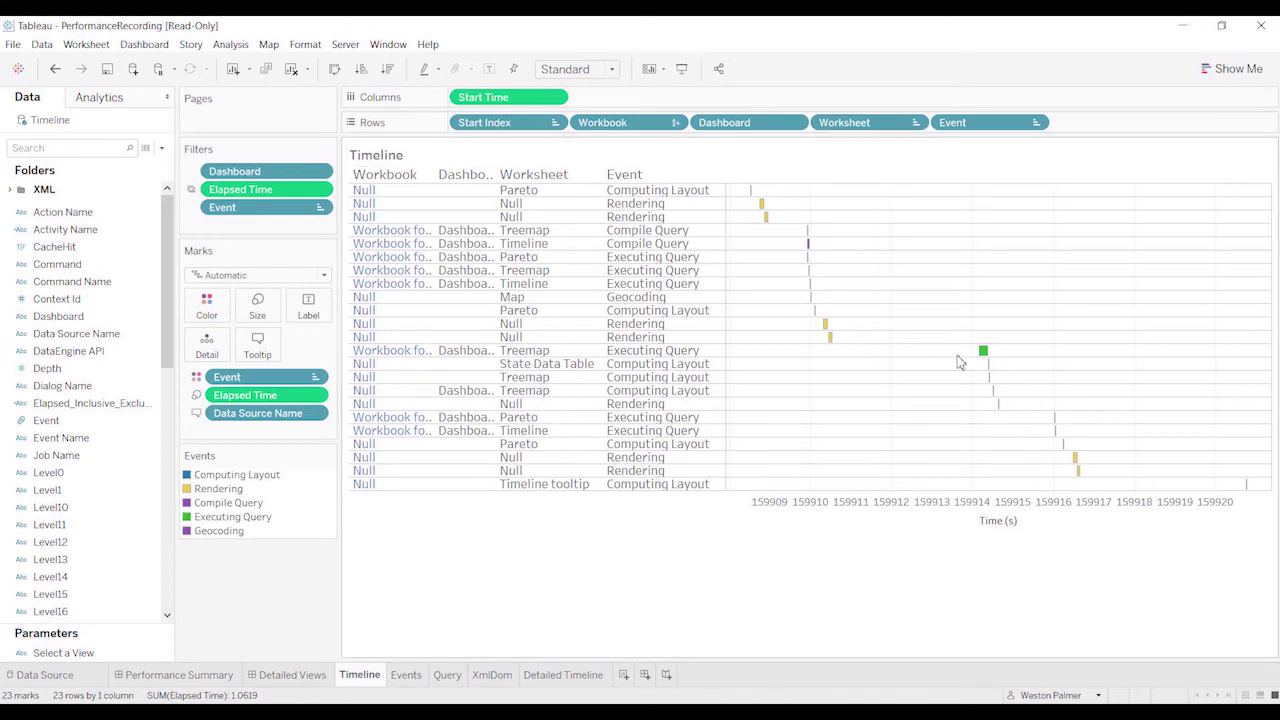
{"action": "left_click", "coordinate": [572, 350]}
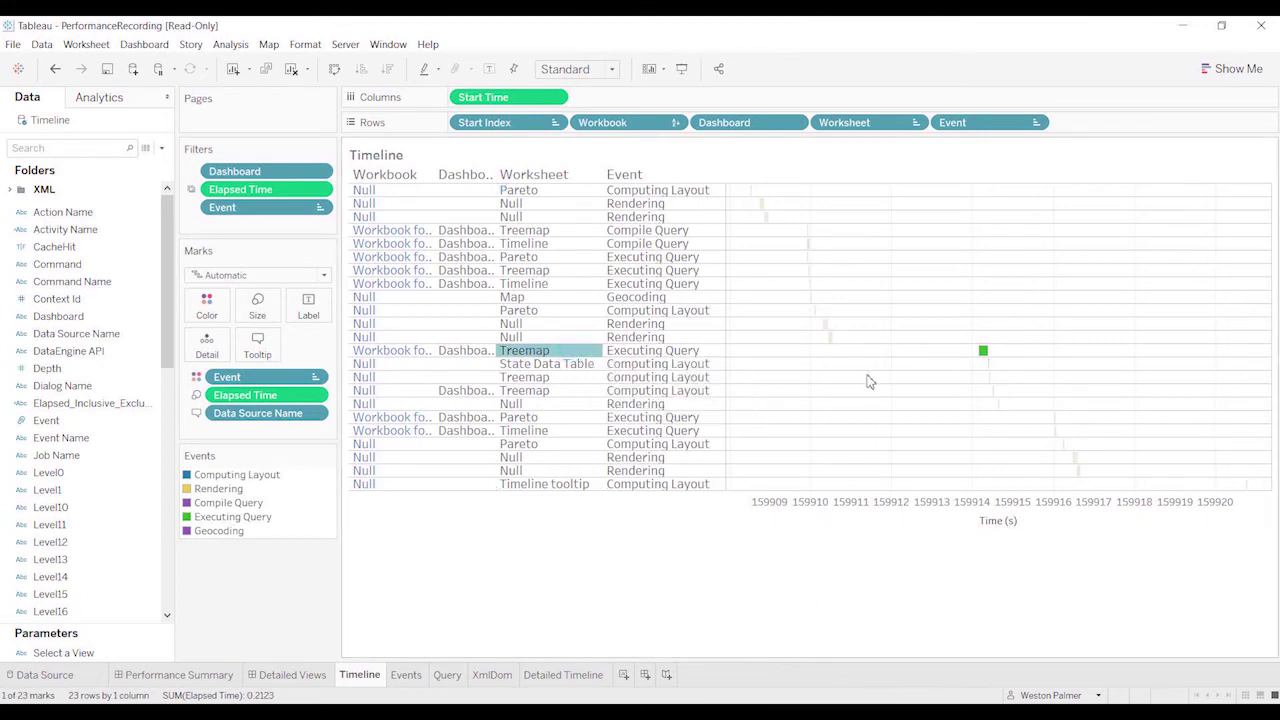
{"action": "mouse_move", "coordinate": [987, 355]}
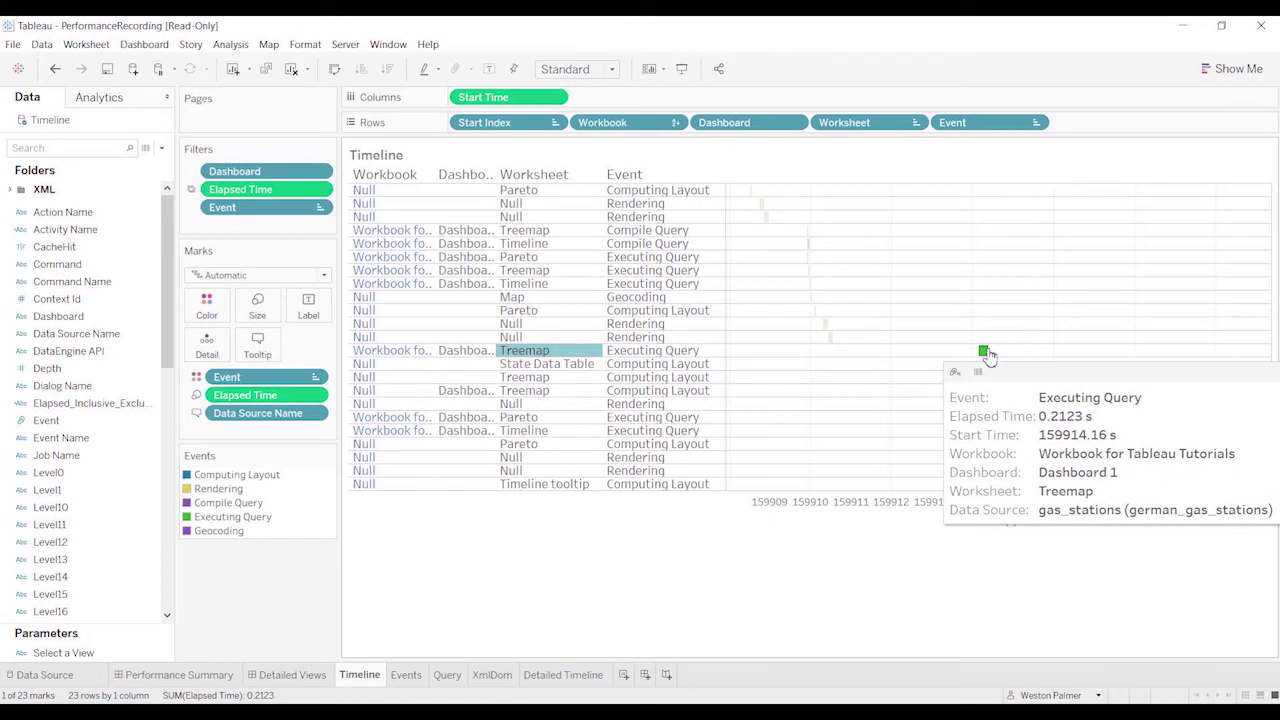
{"action": "left_click", "coordinate": [895, 435]}
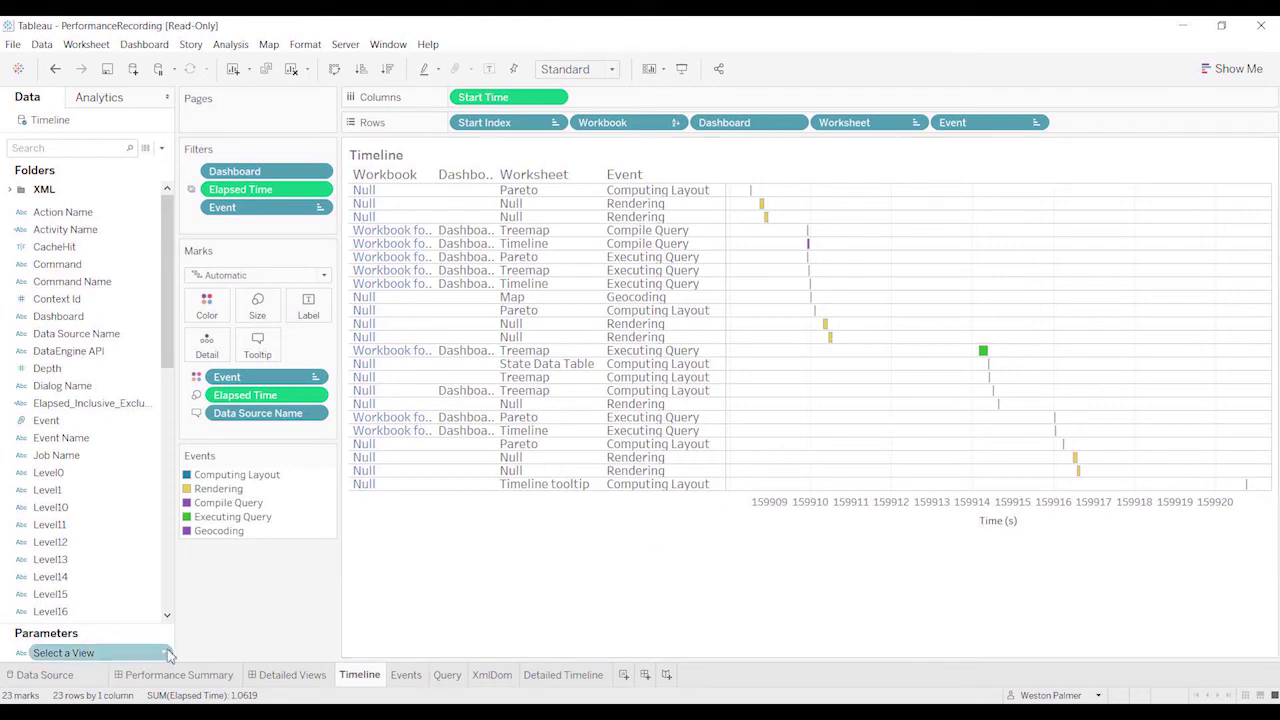
Step: On Performance Summary, read the elapsed times of the Computing Layout events, including State Data Table
{"action": "left_click", "coordinate": [183, 676]}
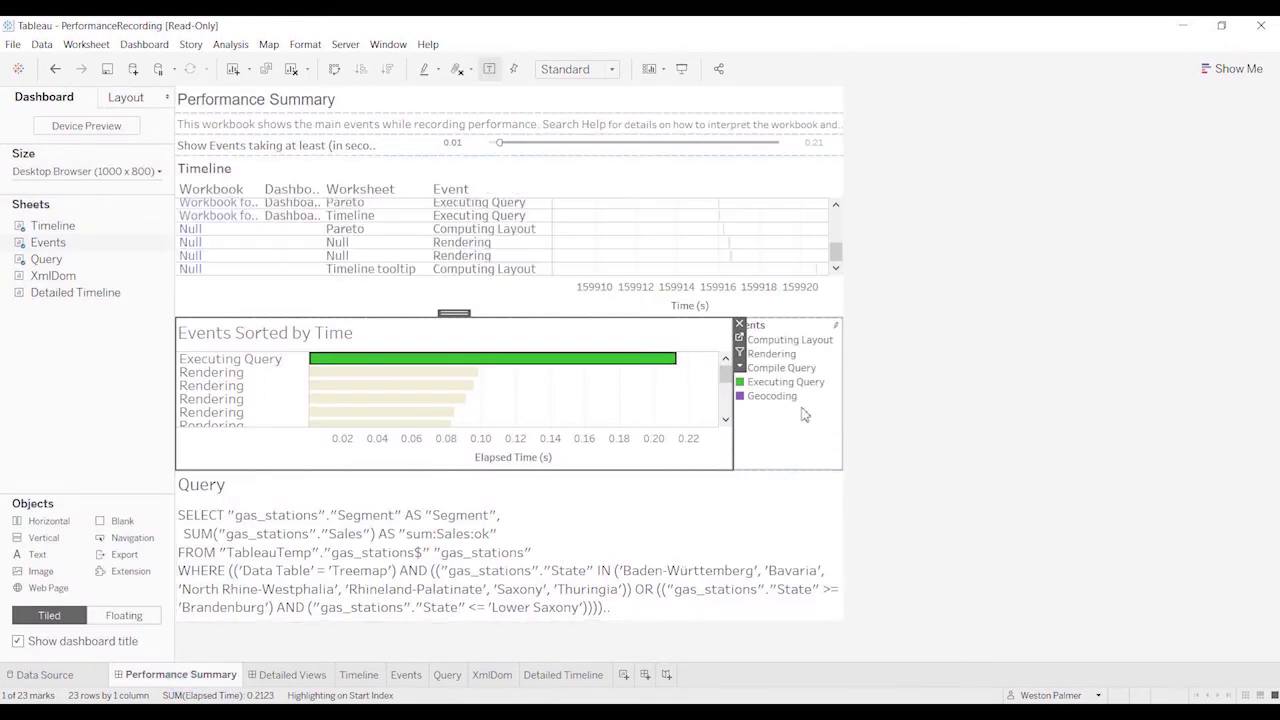
{"action": "left_click", "coordinate": [898, 388]}
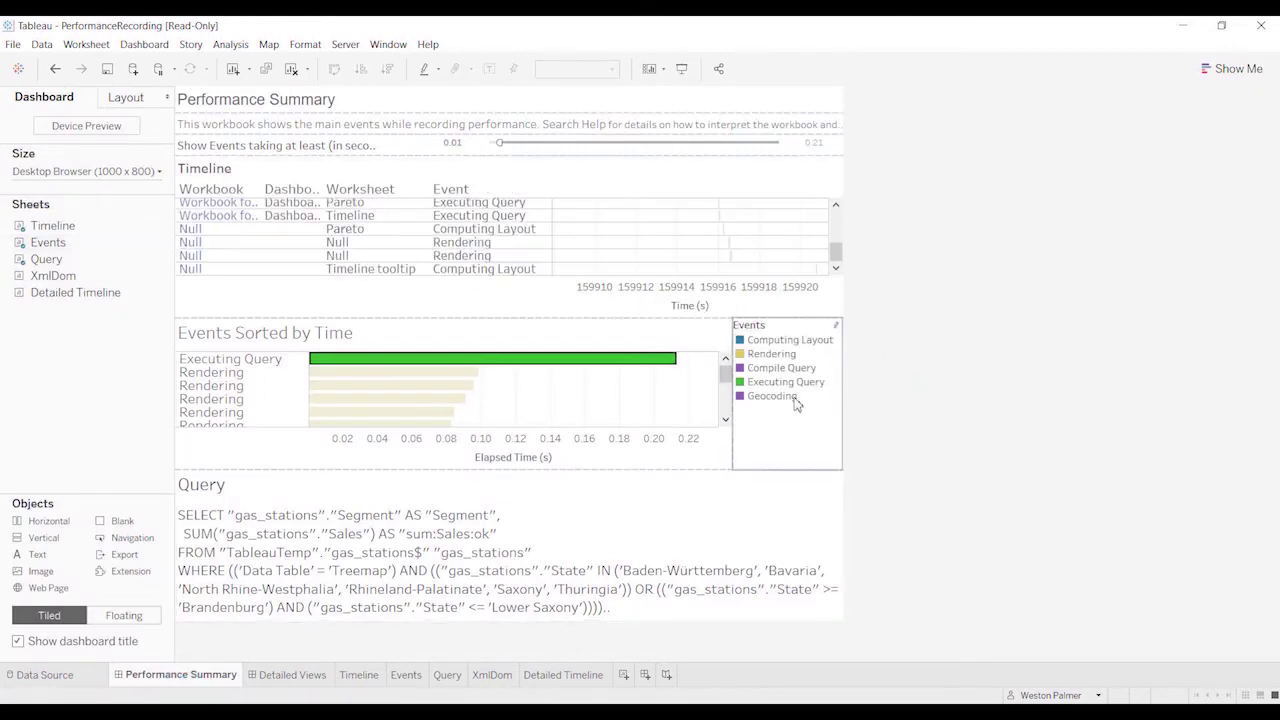
{"action": "left_click", "coordinate": [725, 420]}
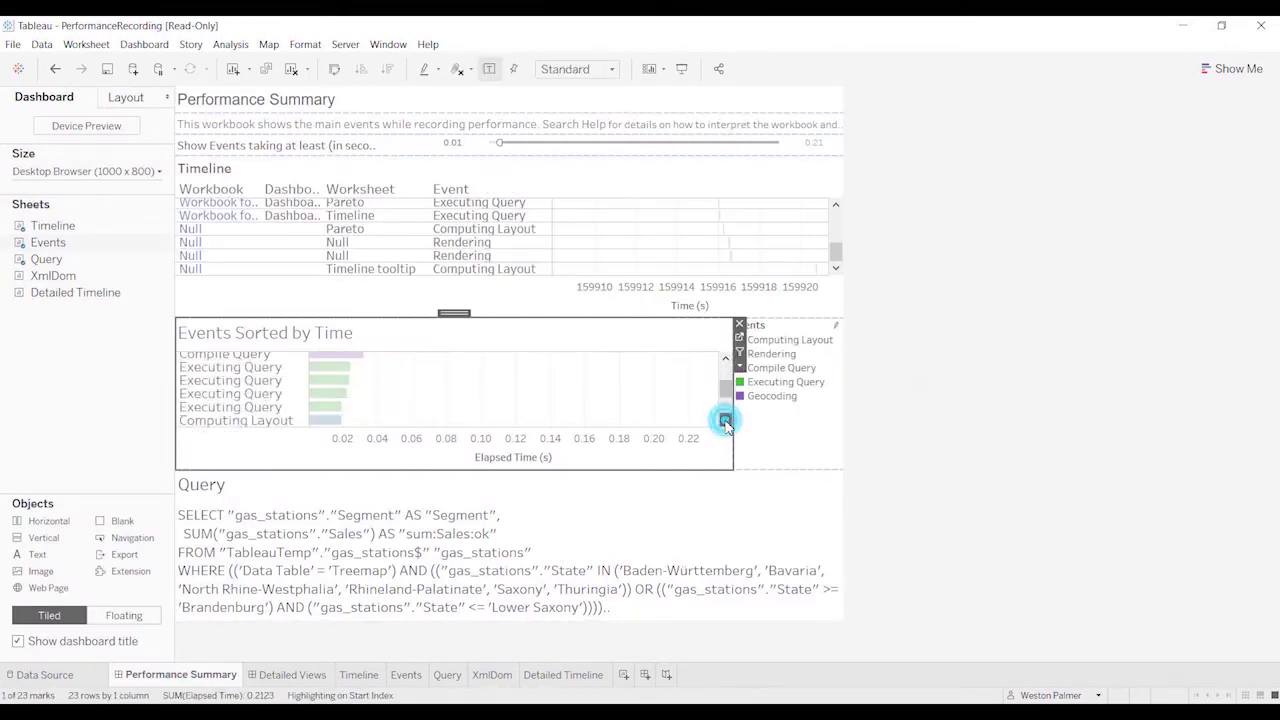
{"action": "left_click", "coordinate": [725, 420]}
{"action": "left_click", "coordinate": [330, 390]}
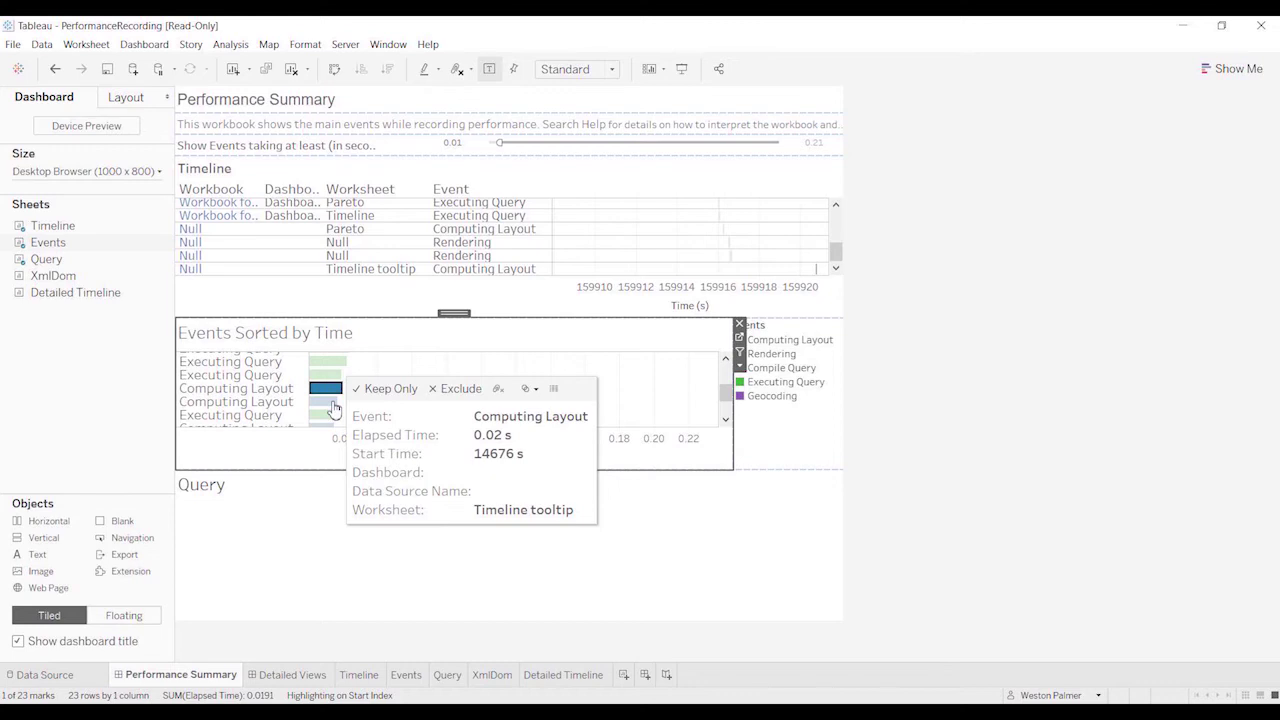
{"action": "left_click", "coordinate": [331, 403]}
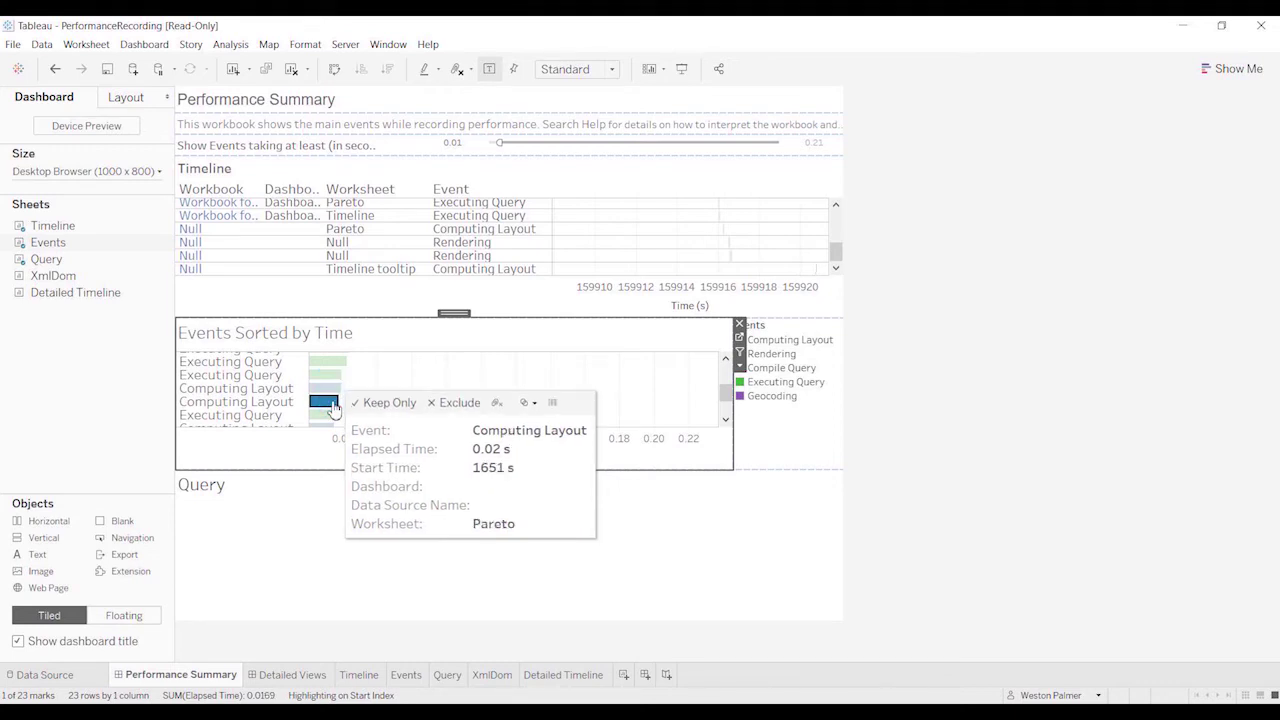
{"action": "left_click", "coordinate": [726, 420]}
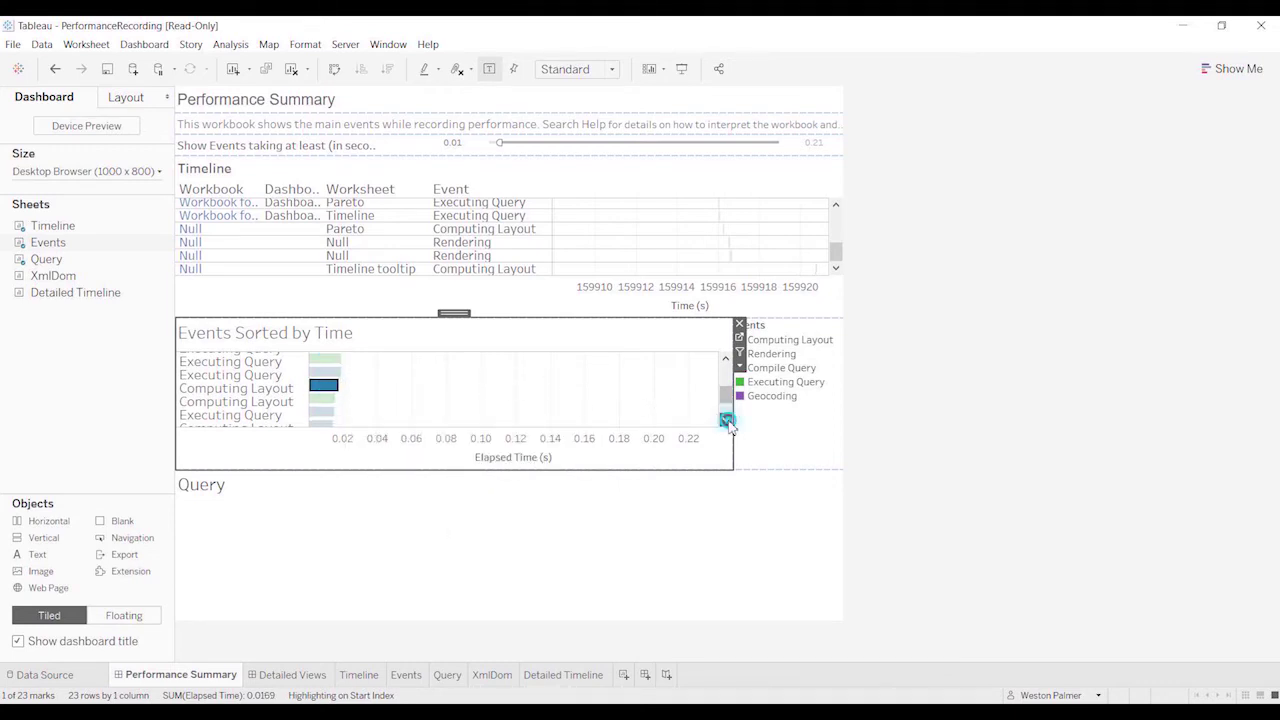
{"action": "left_click", "coordinate": [323, 397]}
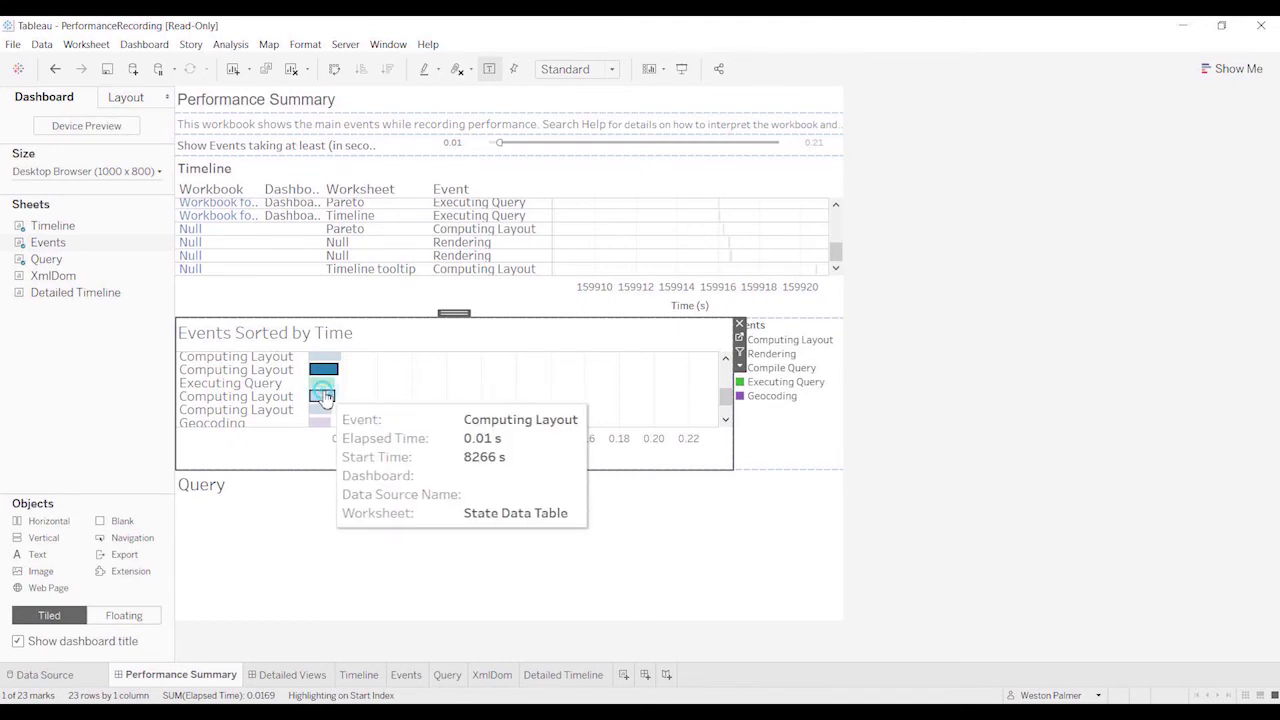
{"action": "left_click", "coordinate": [826, 426]}
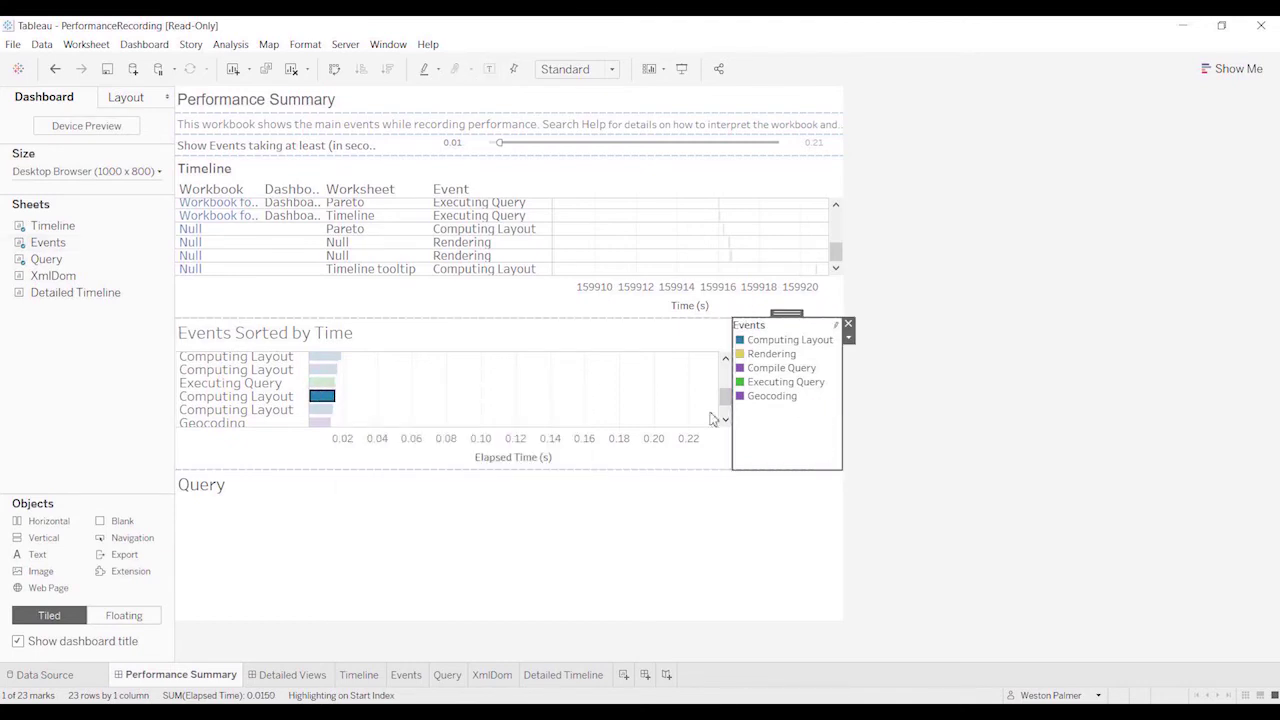
{"action": "left_click", "coordinate": [323, 397]}
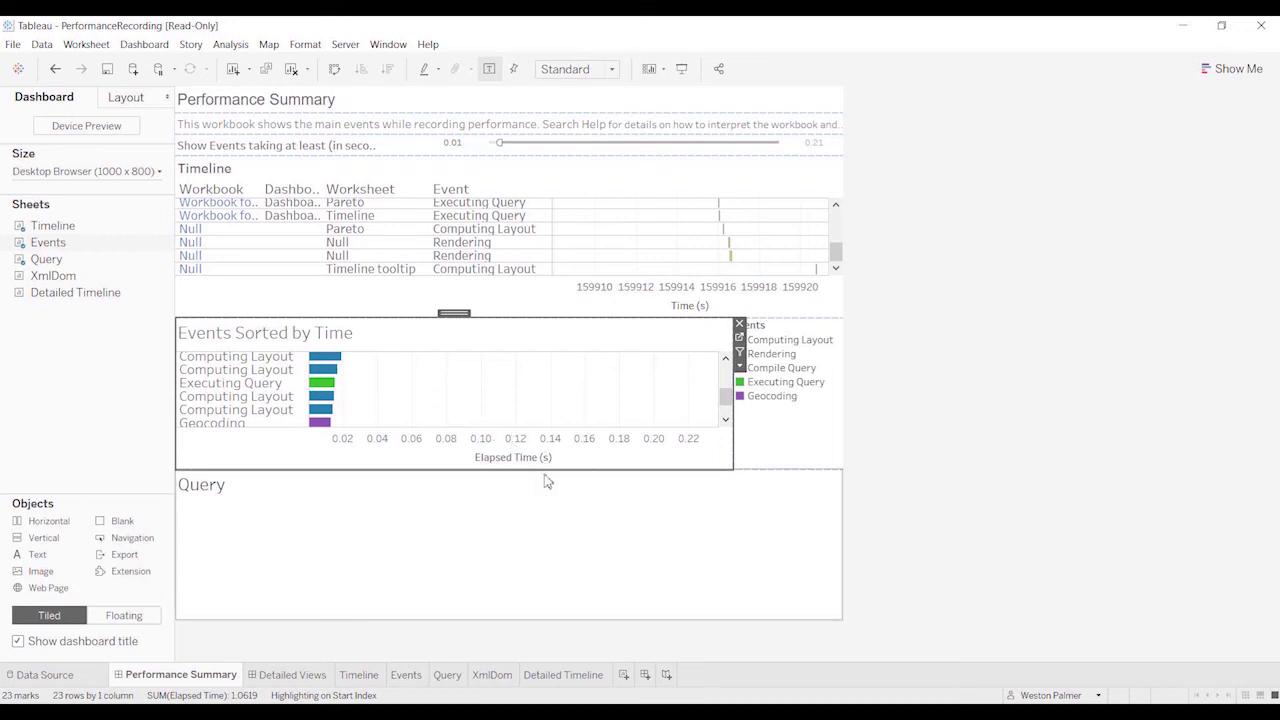
Step: Bring the second PerformanceRecording window forward, maximize it, and show its Performance Summary
{"action": "mouse_move", "coordinate": [662, 702]}
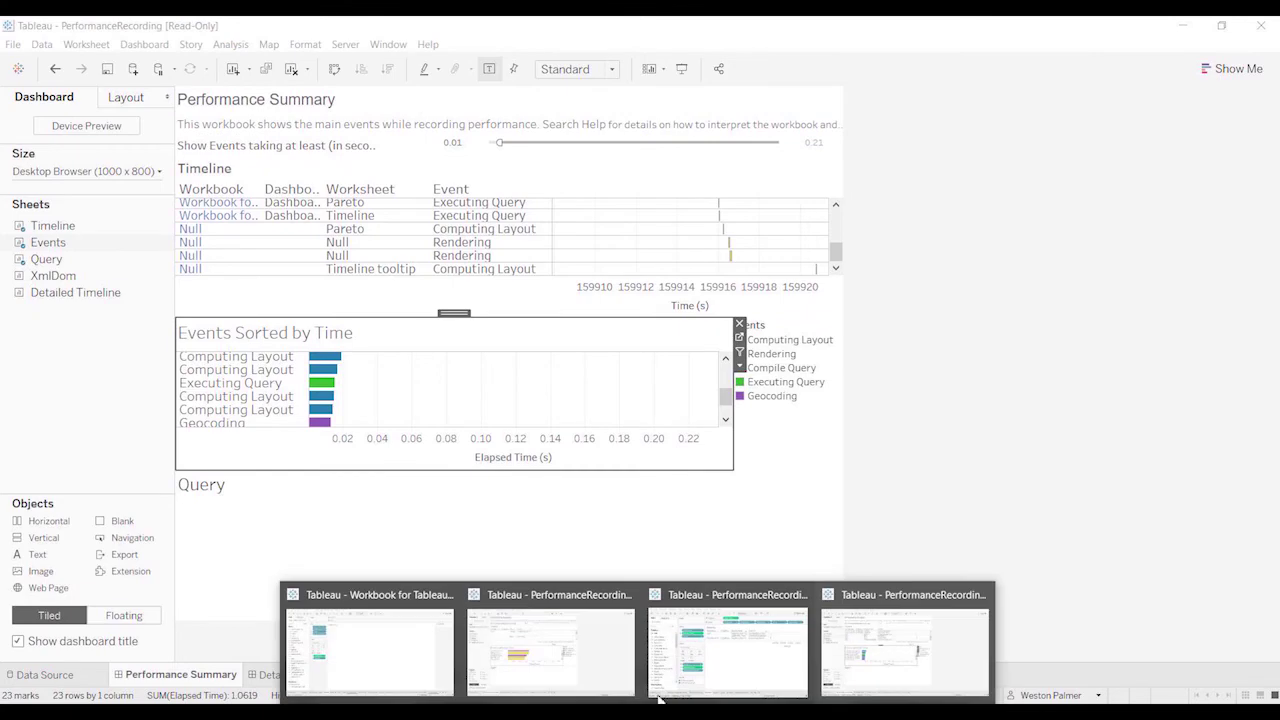
{"action": "left_click", "coordinate": [742, 682]}
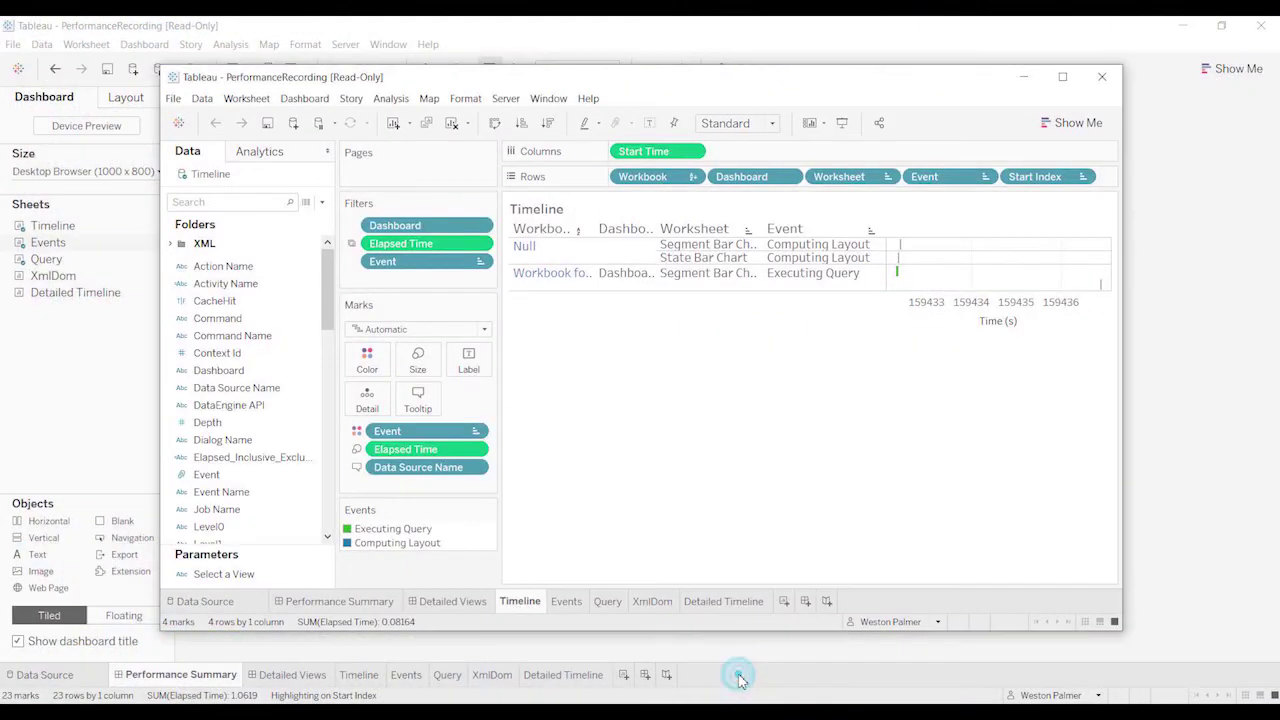
{"action": "left_click", "coordinate": [1062, 77]}
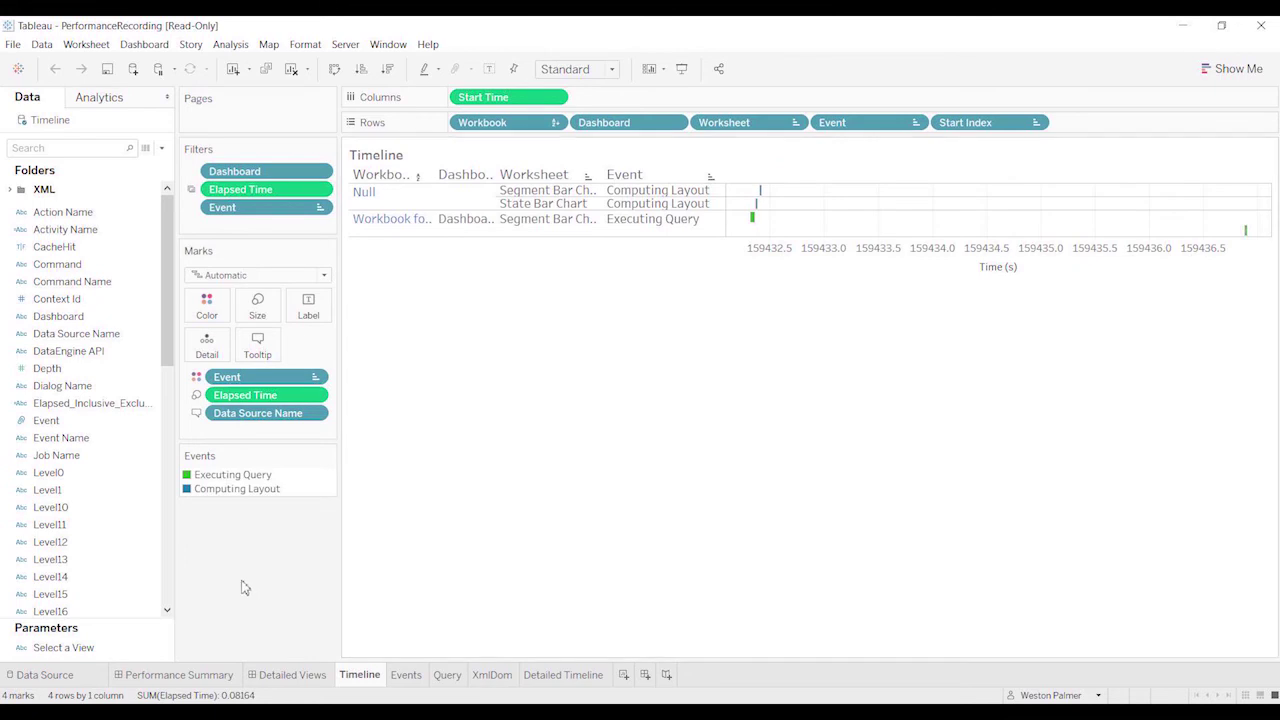
{"action": "left_click", "coordinate": [180, 675]}
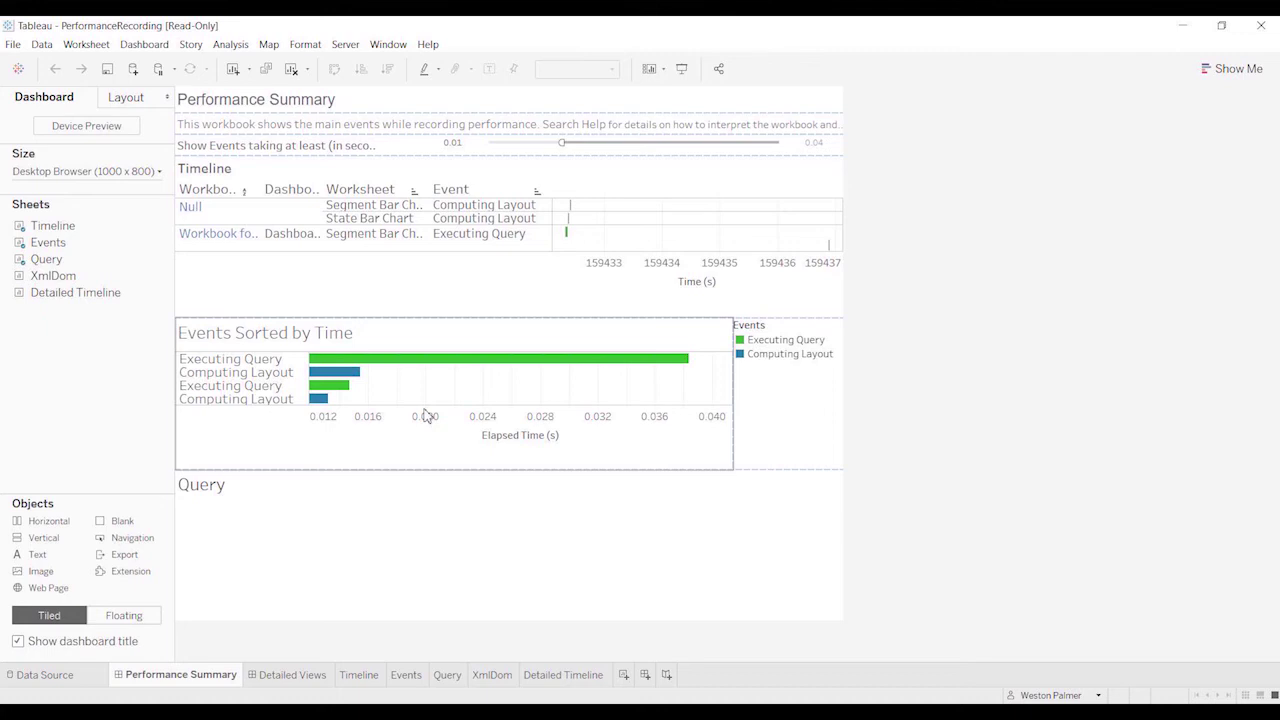
{"action": "mouse_move", "coordinate": [445, 370]}
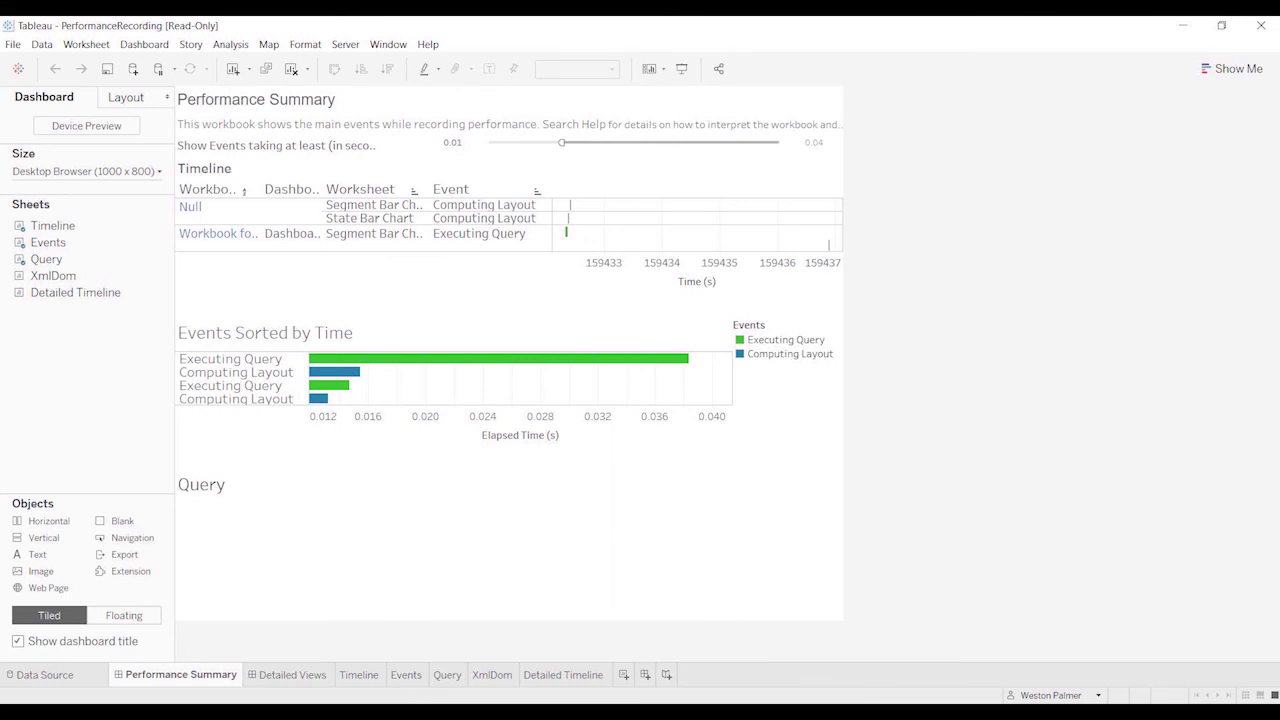
Step: Switch to the first PerformanceRecording window and scroll Events Sorted by Time back to the top
{"action": "left_click", "coordinate": [637, 712]}
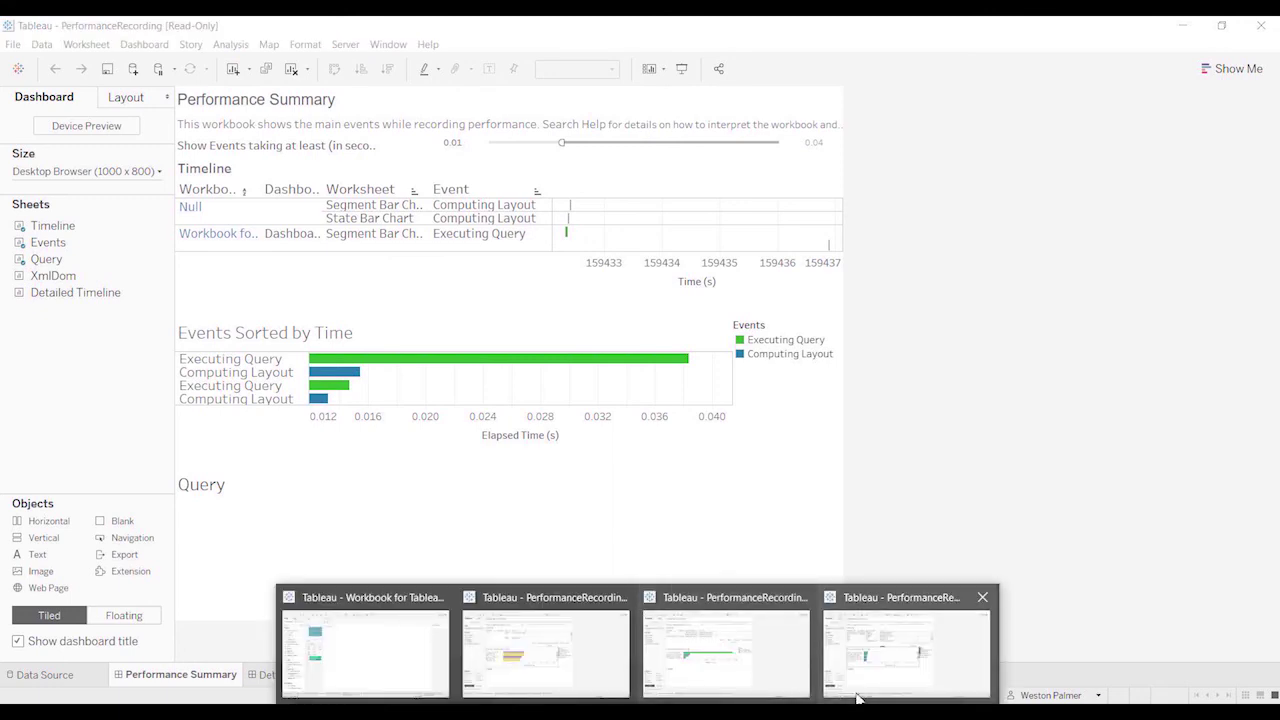
{"action": "left_click", "coordinate": [858, 690]}
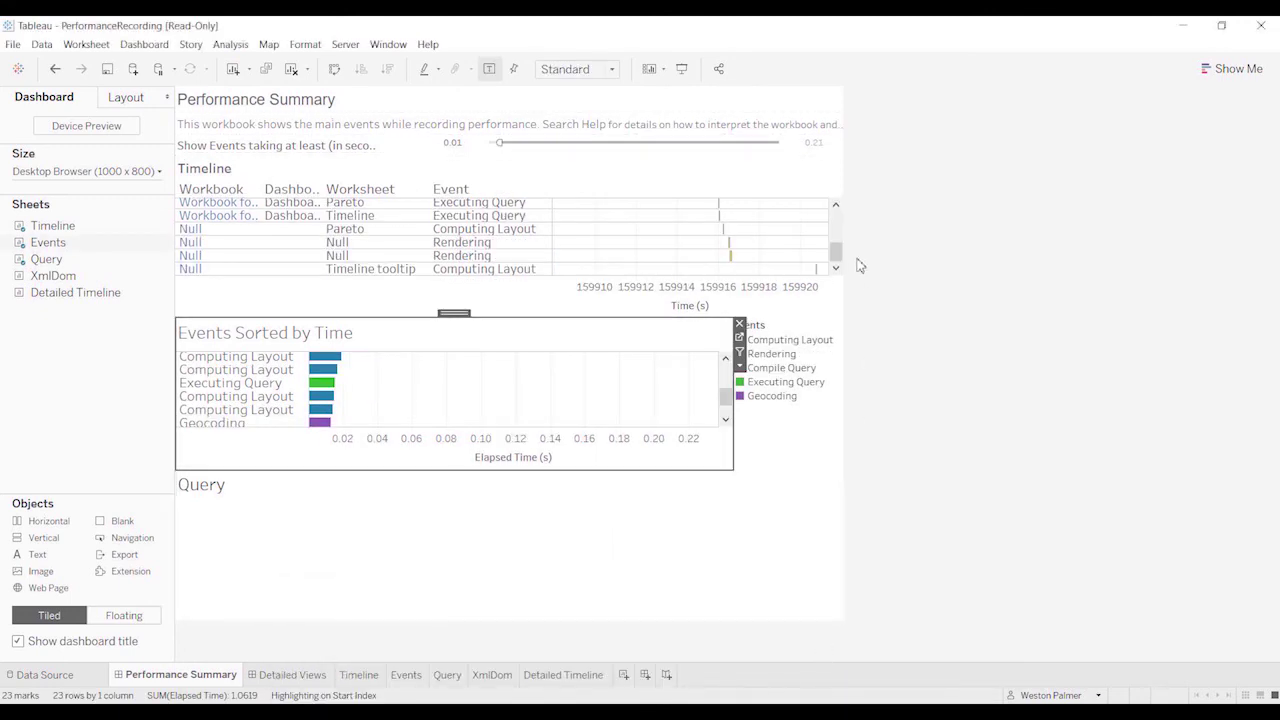
{"action": "scroll", "coordinate": [729, 396], "scroll_direction": "up", "scroll_amount": 5}
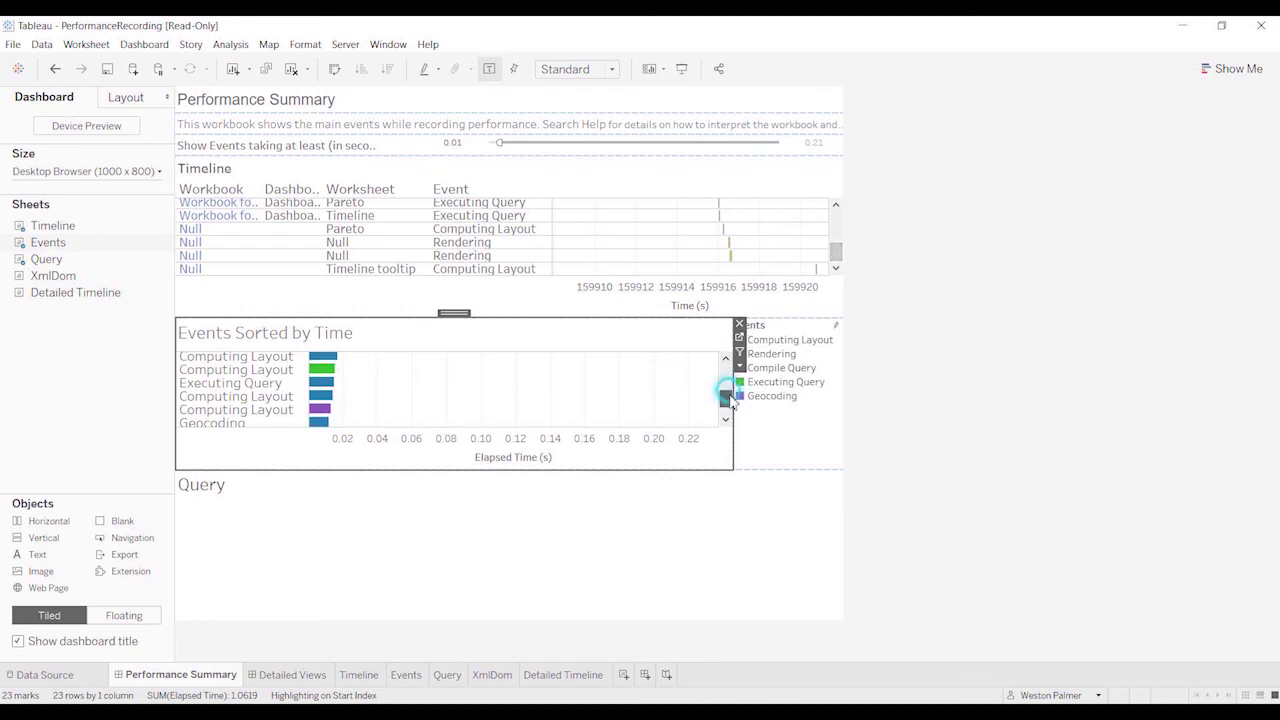